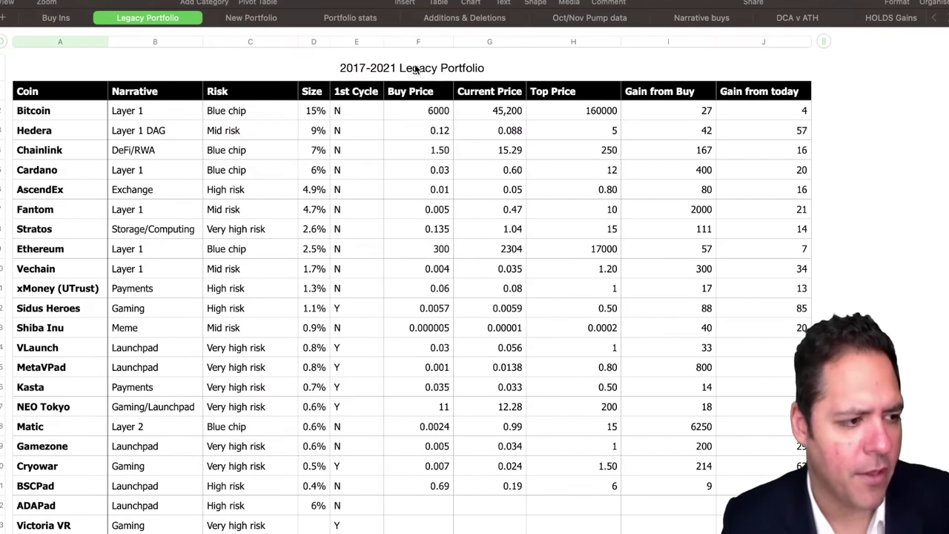
Check Bitcoin's position size in the Legacy Portfolio sheet and return to the Portfolio stats sheet
left_click(335, 20)
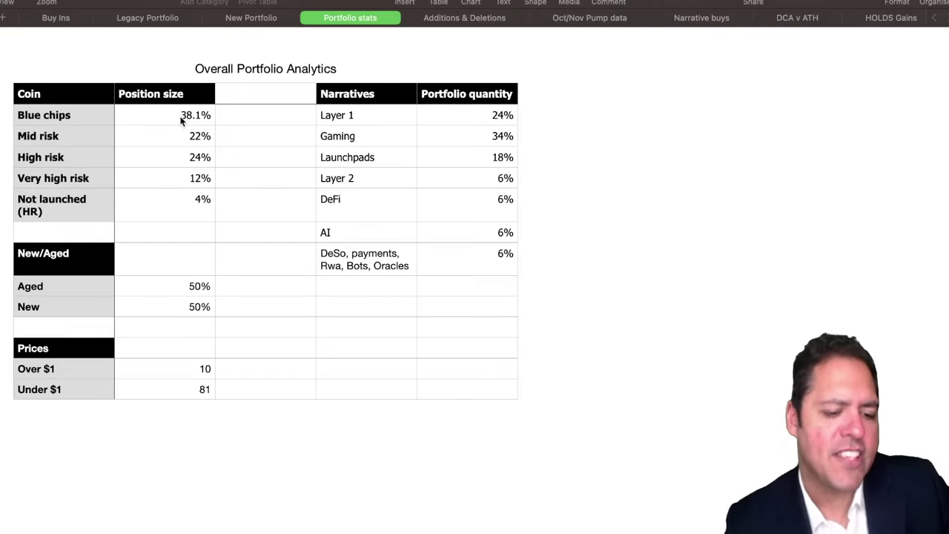
left_click(147, 18)
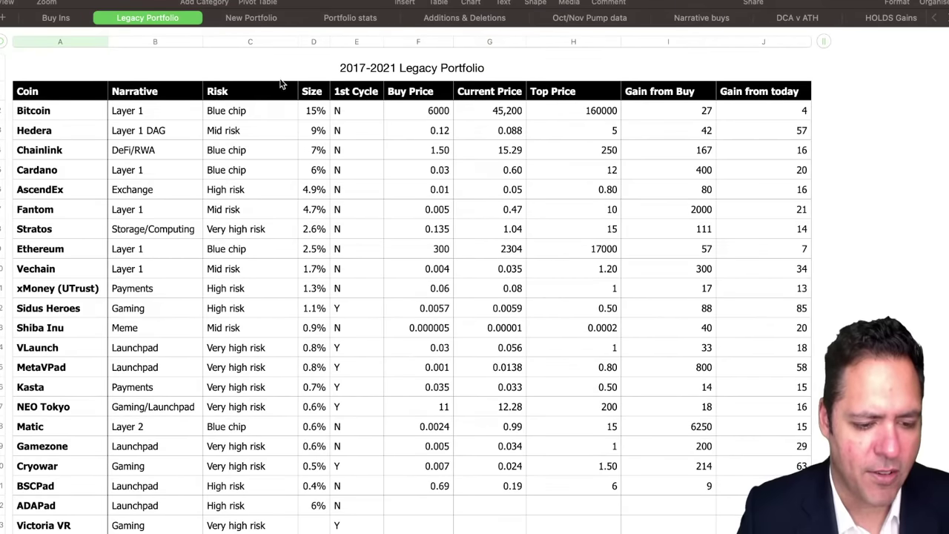
left_click(312, 112)
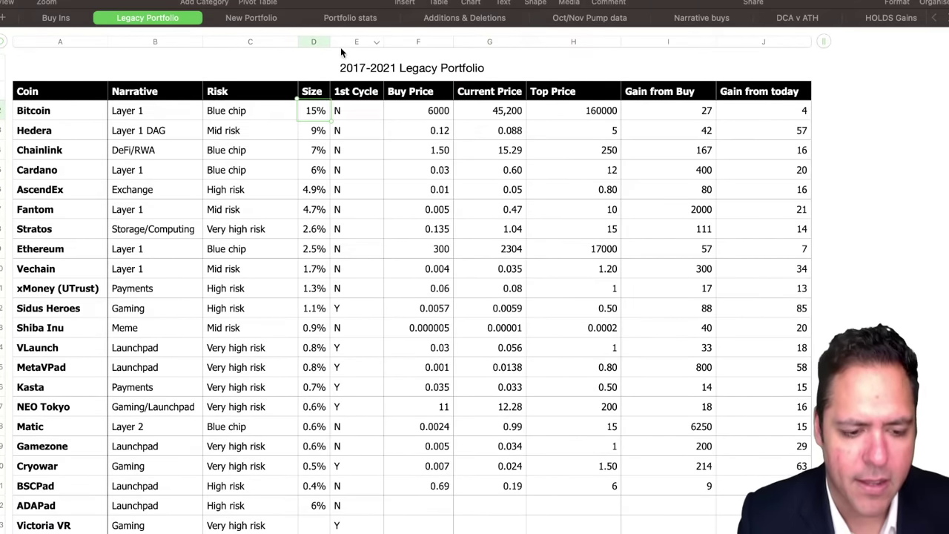
left_click(347, 19)
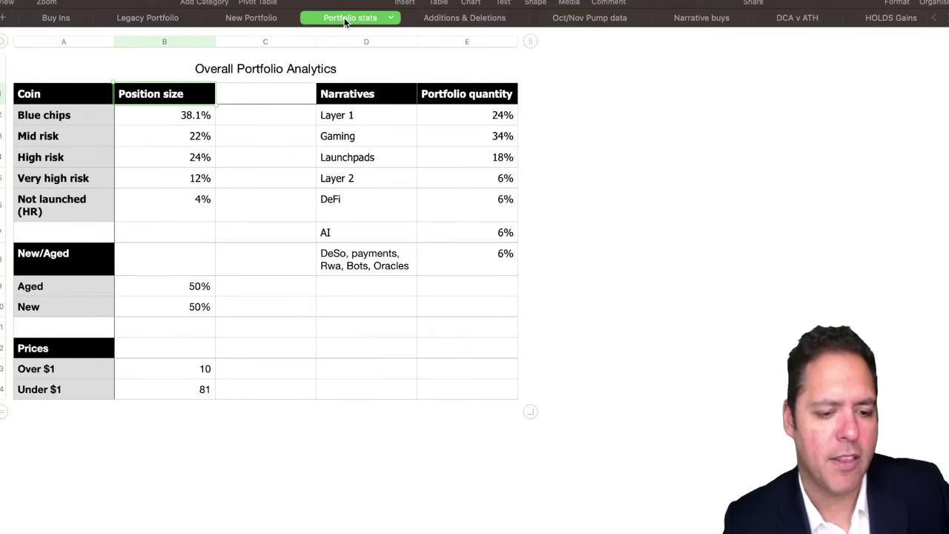
Review the position sizes of the blue chip, high risk, very high risk and not launched categories in Overall Portfolio Analytics
left_click(205, 123)
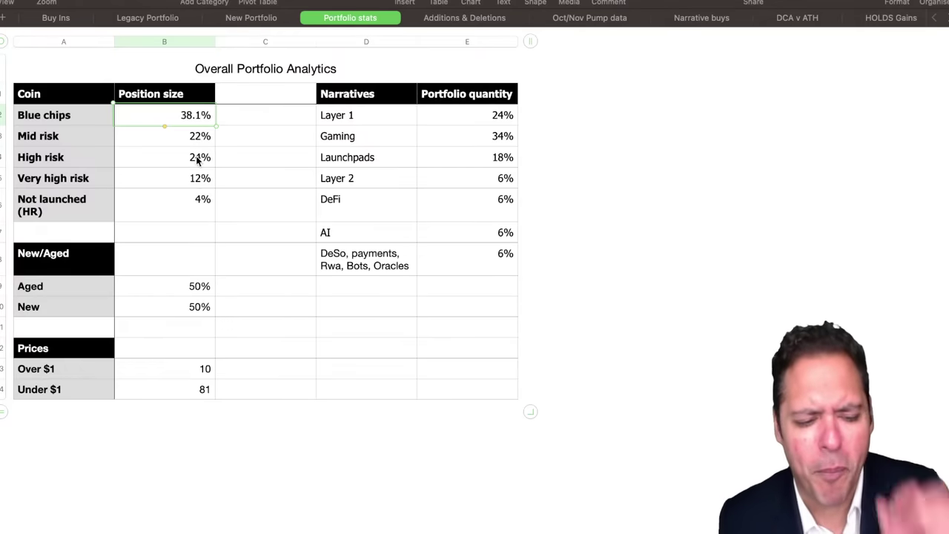
left_click(197, 159)
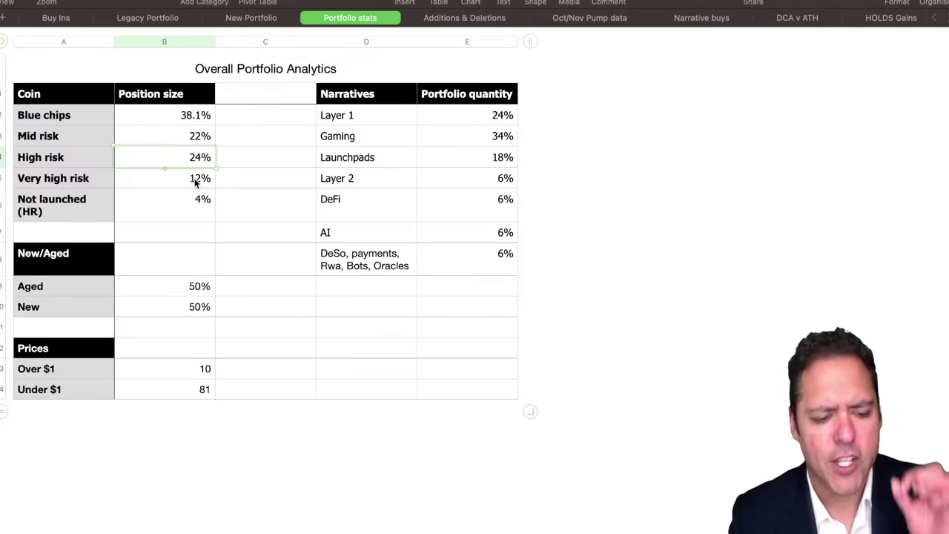
left_click(196, 182)
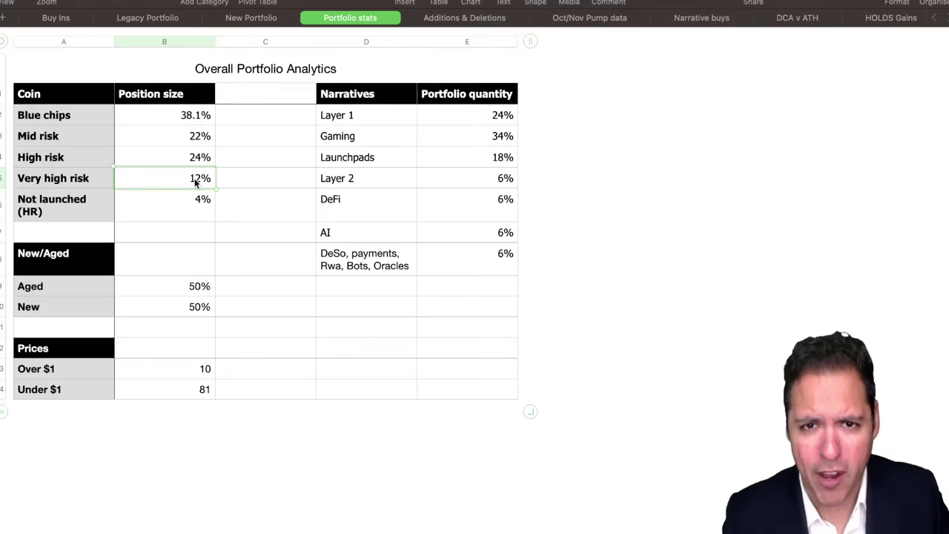
left_click(184, 122)
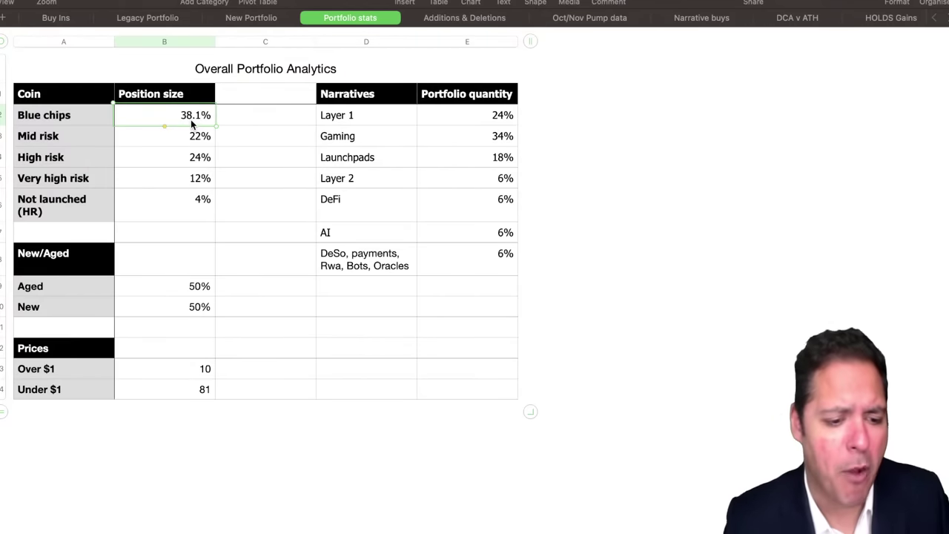
left_click(196, 179)
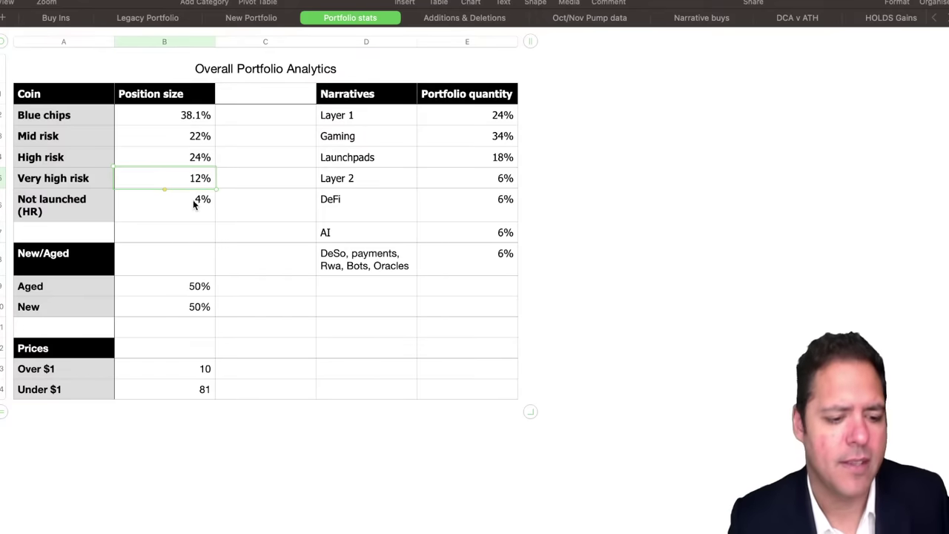
left_click(194, 209)
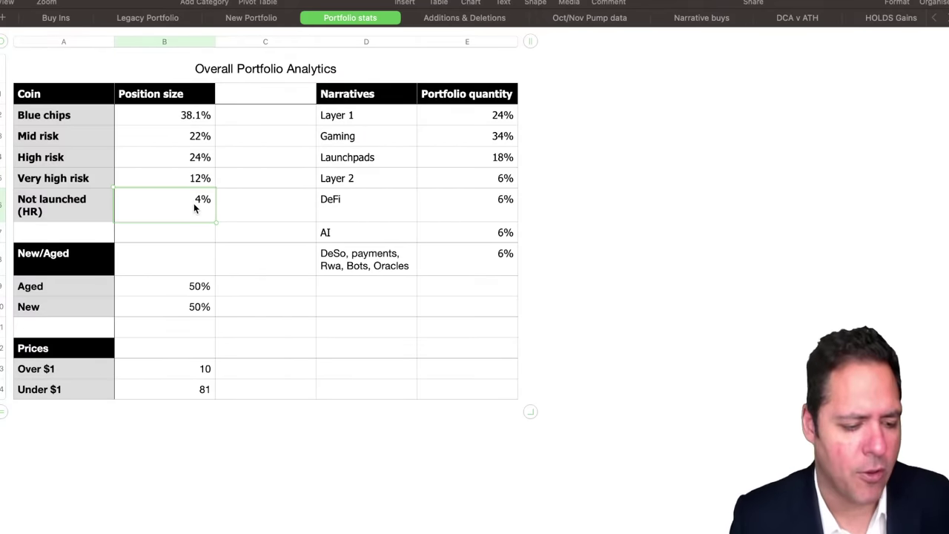
Compare the Aged and New position sizes in the New/Aged section of the analytics table
left_click(166, 287)
left_click(166, 298)
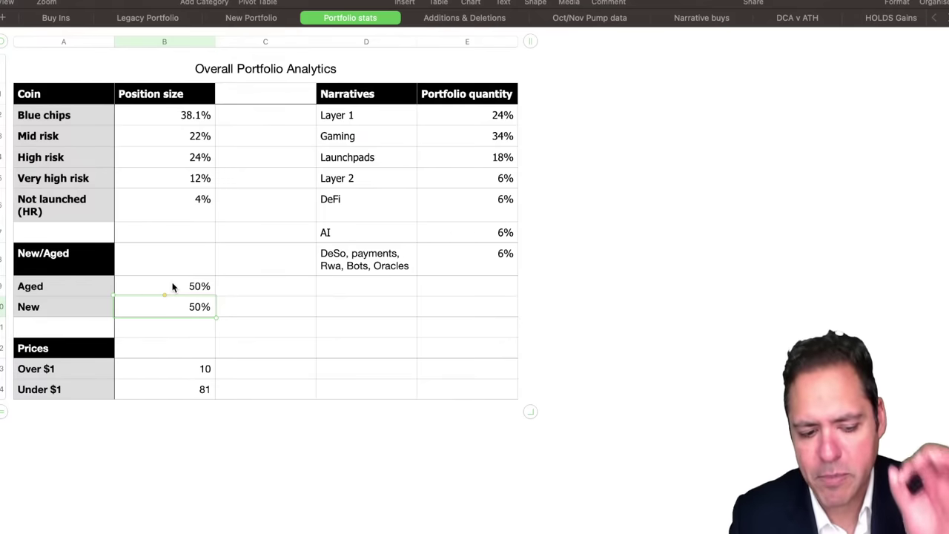
left_click(172, 286)
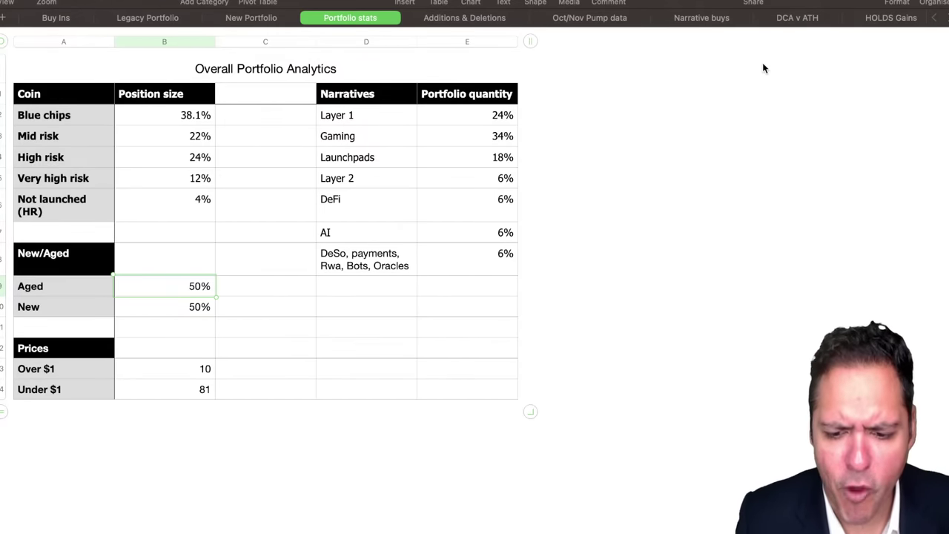
Look through the sheets past All In Cryptos and open the Bottom to Top 2021 sheet
scroll(799, 28, "right", 10)
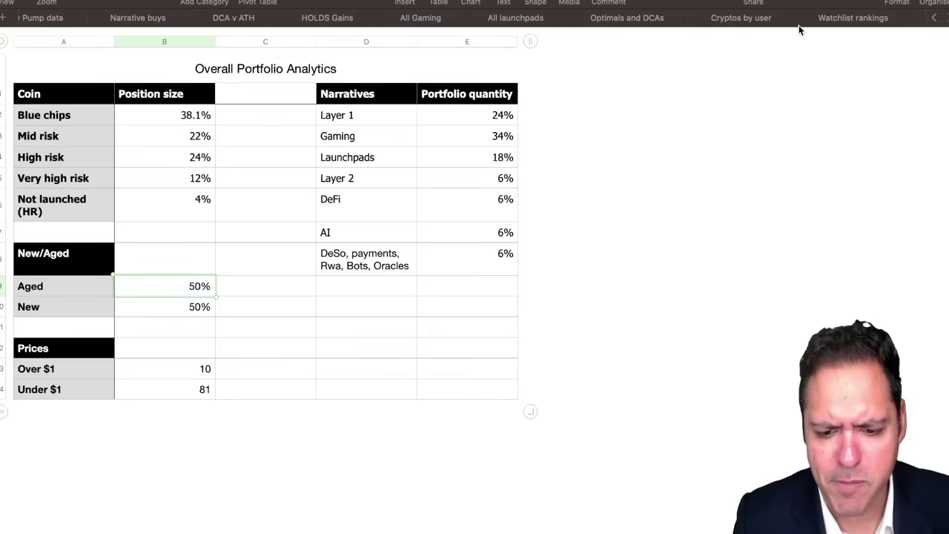
scroll(799, 28, "right", 6)
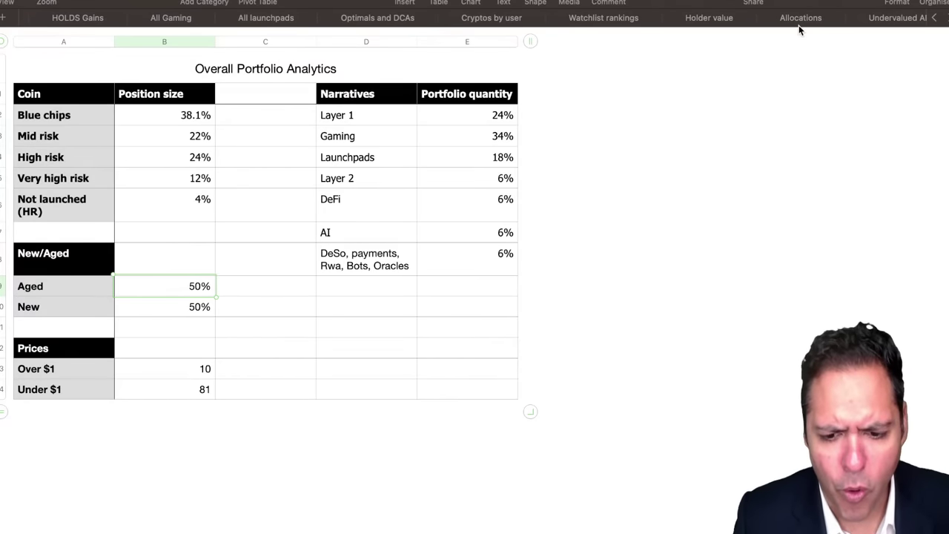
scroll(799, 28, "right", 2)
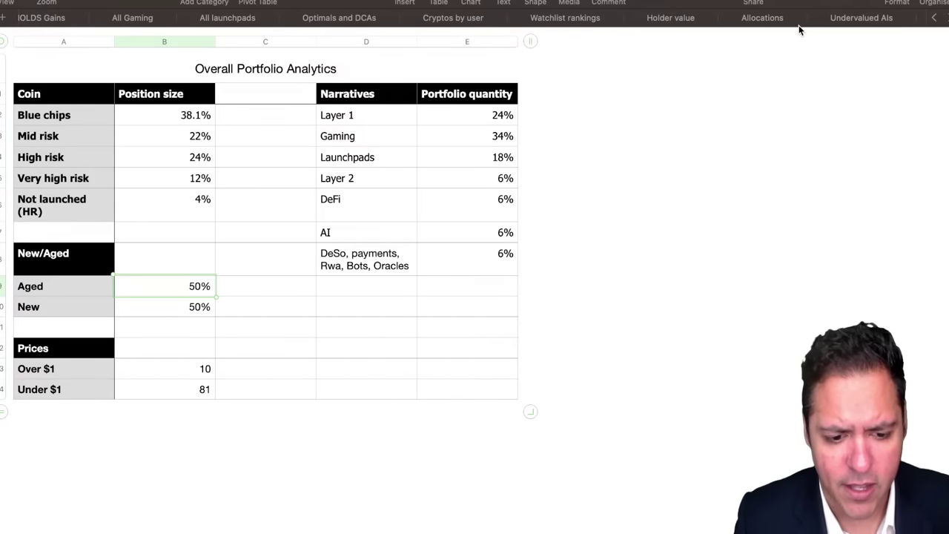
scroll(799, 28, "right", 12)
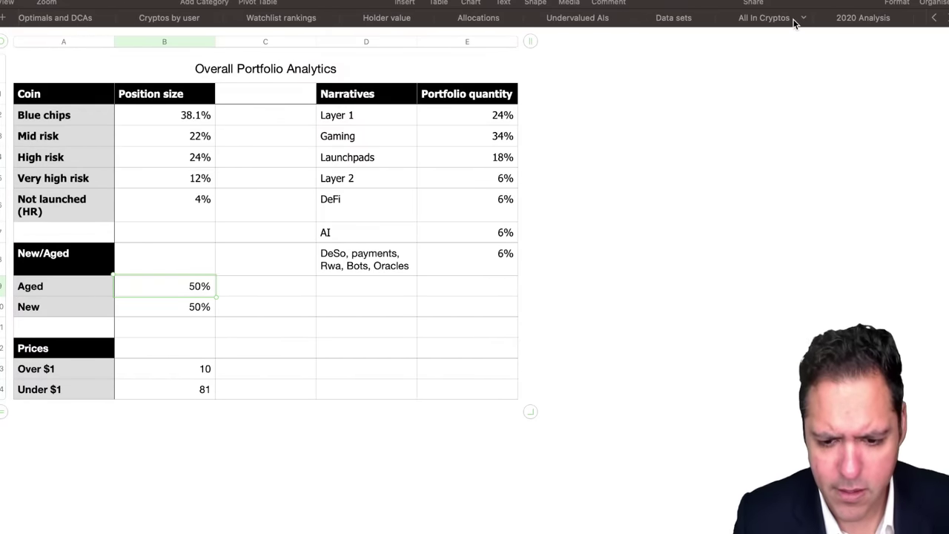
left_click(767, 18)
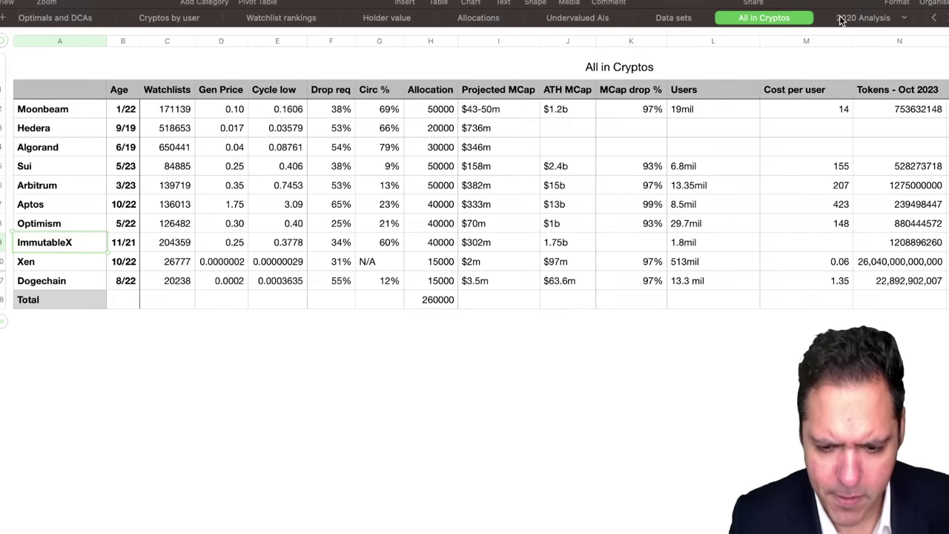
scroll(813, 19, "right", 8)
left_click(788, 20)
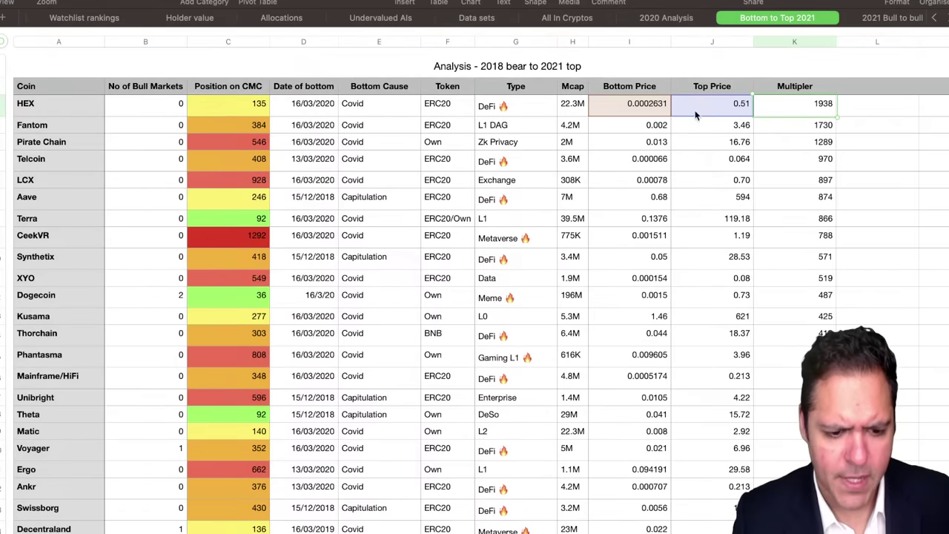
Examine the 2018 bear to 2021 top analysis, checking the bottom prices of Quant and Kusama
scroll(646, 135, "down", 1)
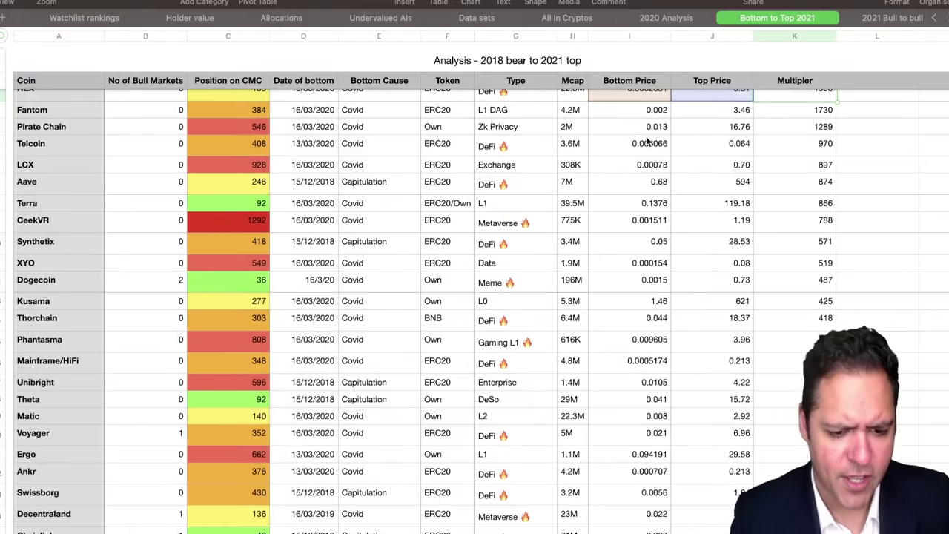
scroll(711, 118, "up", 1)
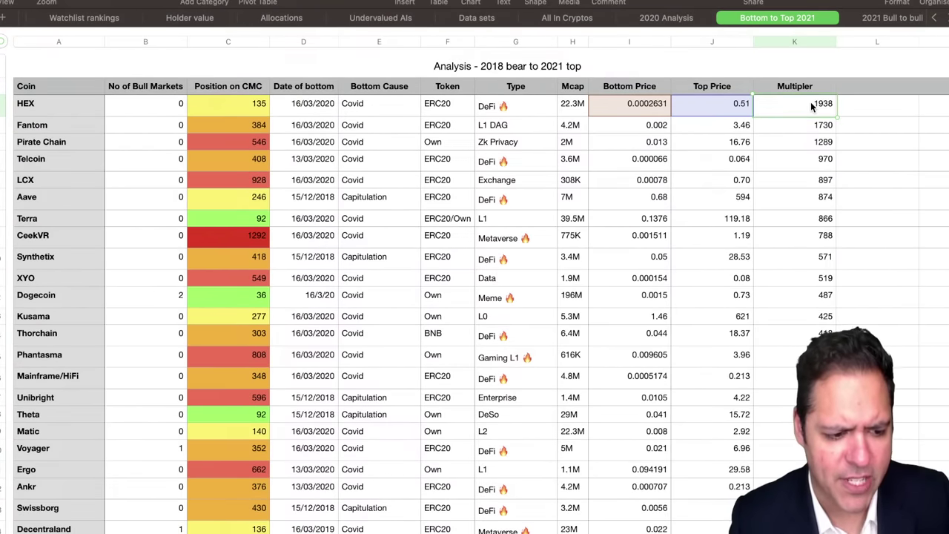
scroll(737, 193, "down", 10)
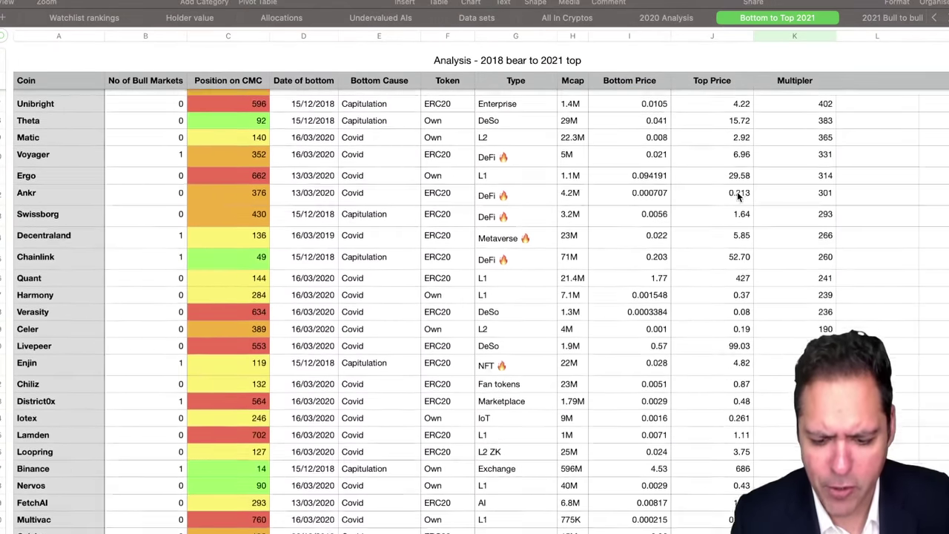
scroll(738, 195, "down", 15)
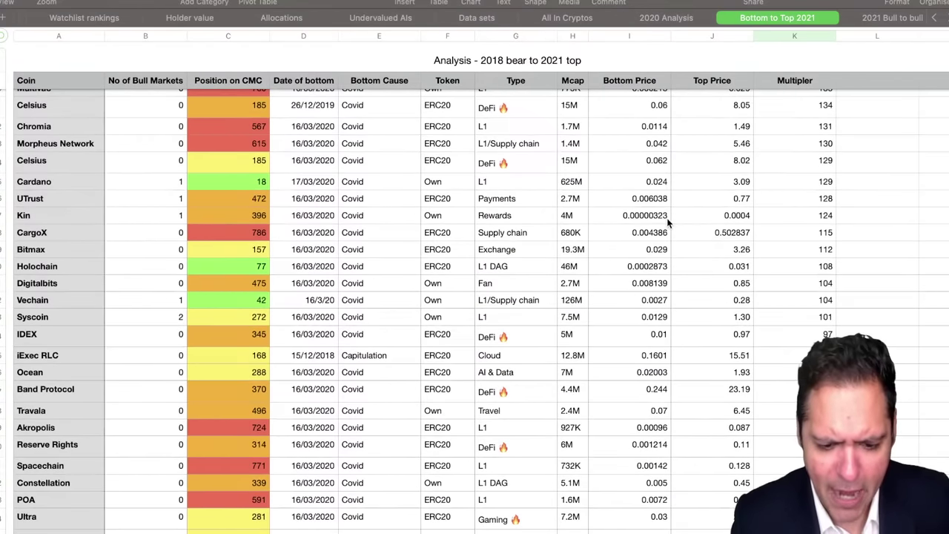
scroll(667, 220, "up", 12)
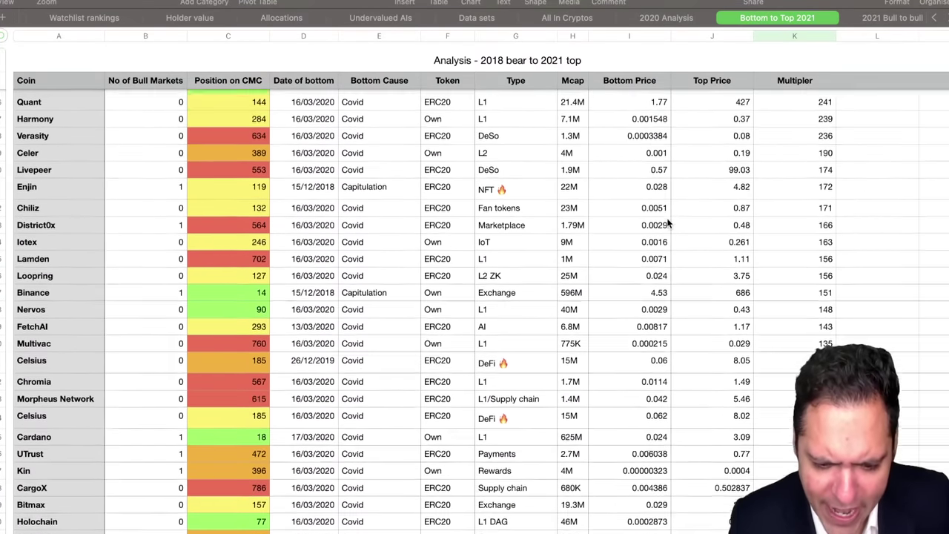
scroll(660, 244, "up", 6)
left_click(645, 299)
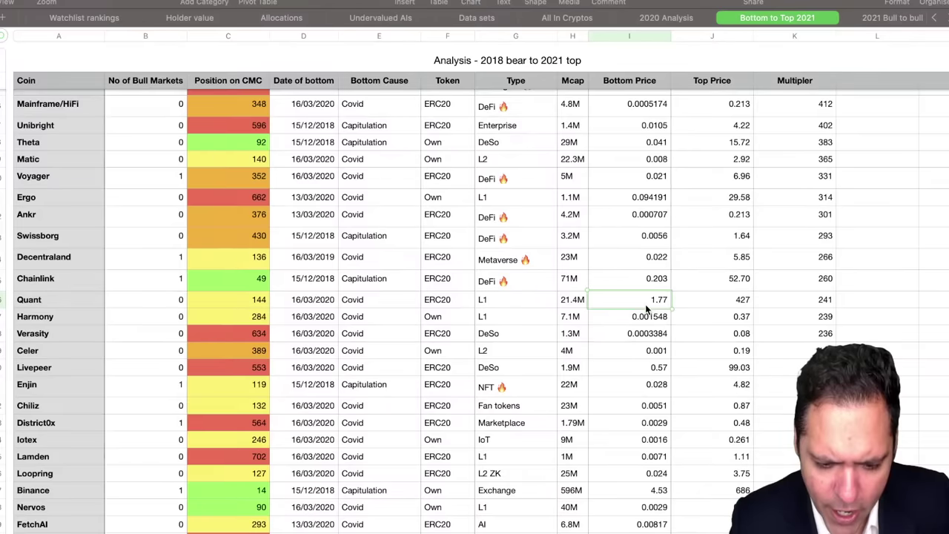
scroll(646, 304, "up", 2)
scroll(645, 308, "up", 6)
left_click(653, 263)
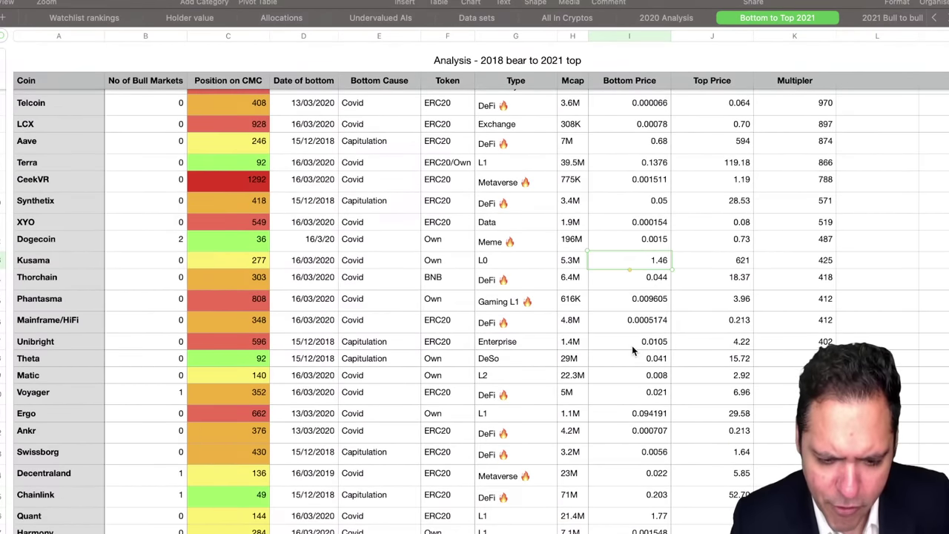
scroll(631, 345, "up", 2)
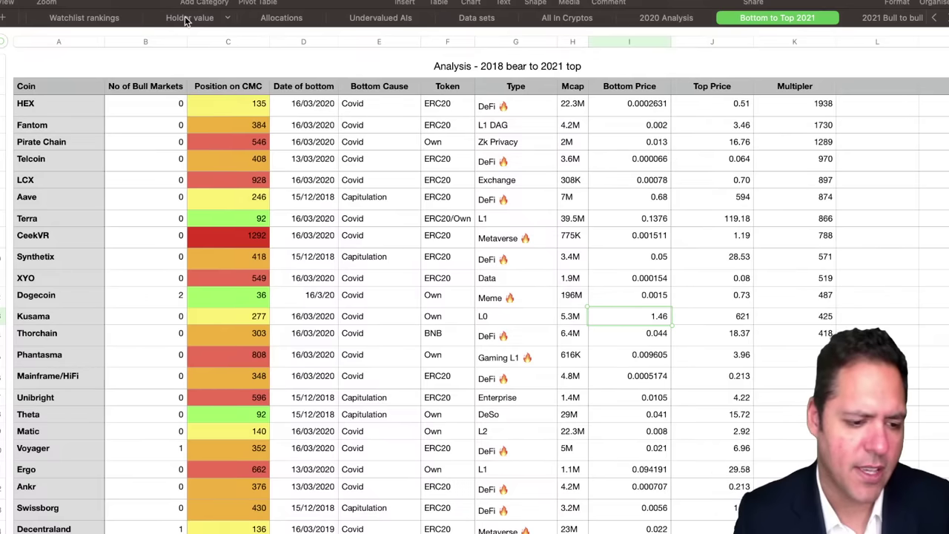
Return to the Portfolio stats sheet and review the portfolio quantity of each narrative, from Layer 1 to the combined DeSo and payments row
scroll(185, 19, "left", 8)
scroll(185, 20, "left", 10)
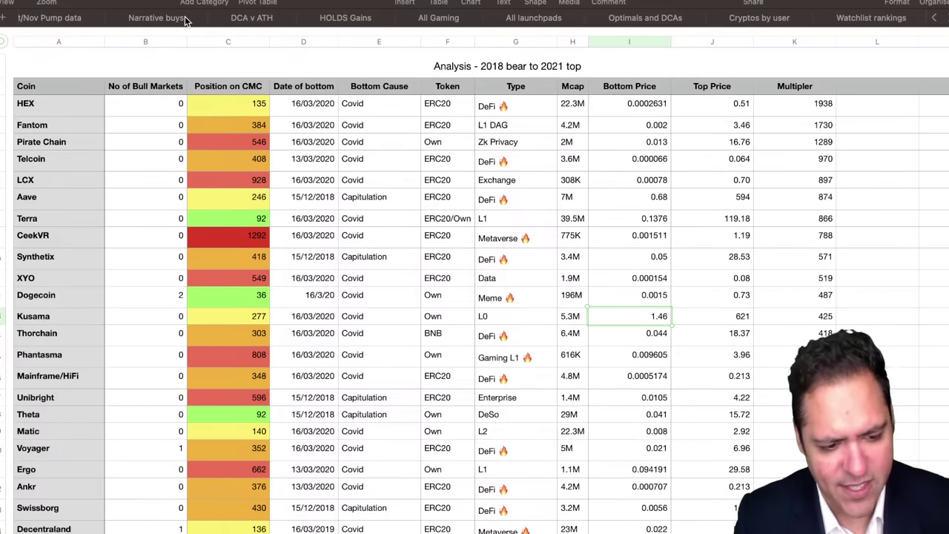
scroll(185, 19, "left", 10)
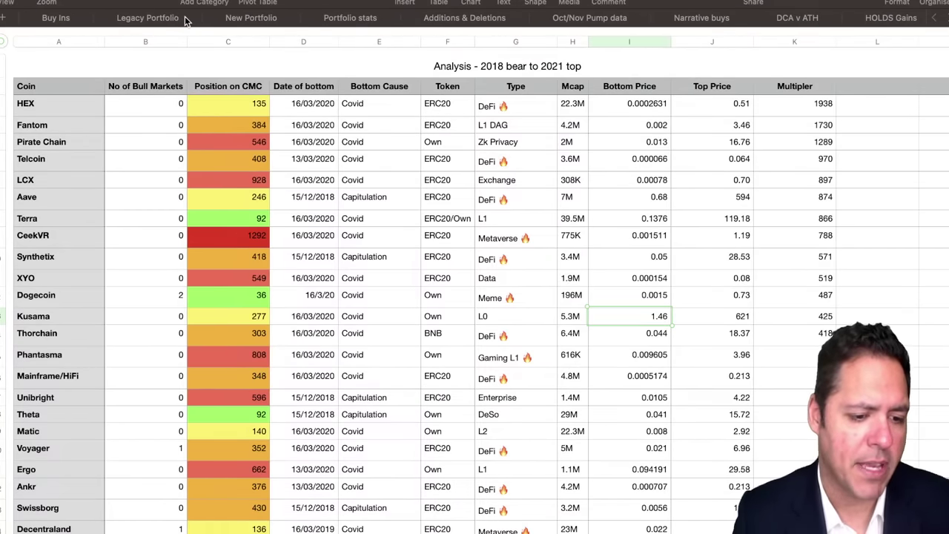
left_click(327, 21)
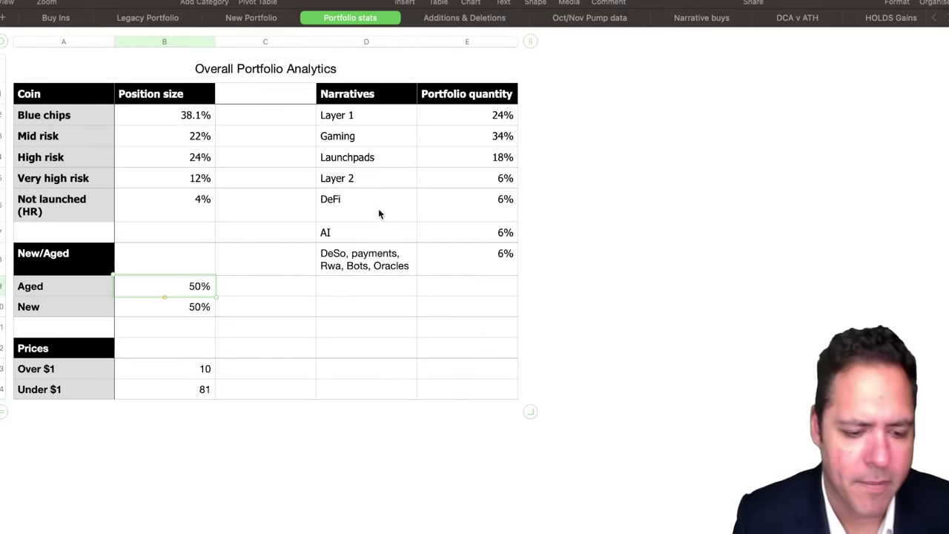
left_click(487, 139)
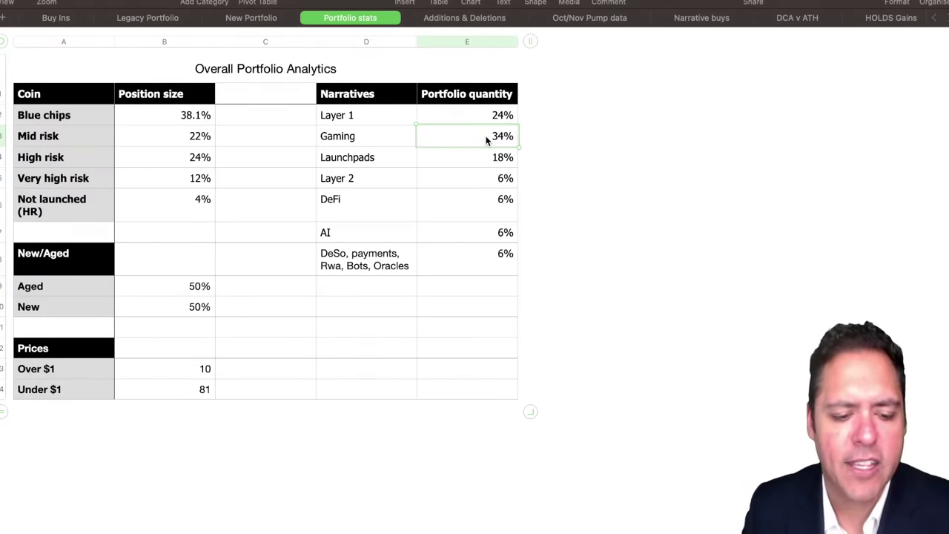
left_click(493, 117)
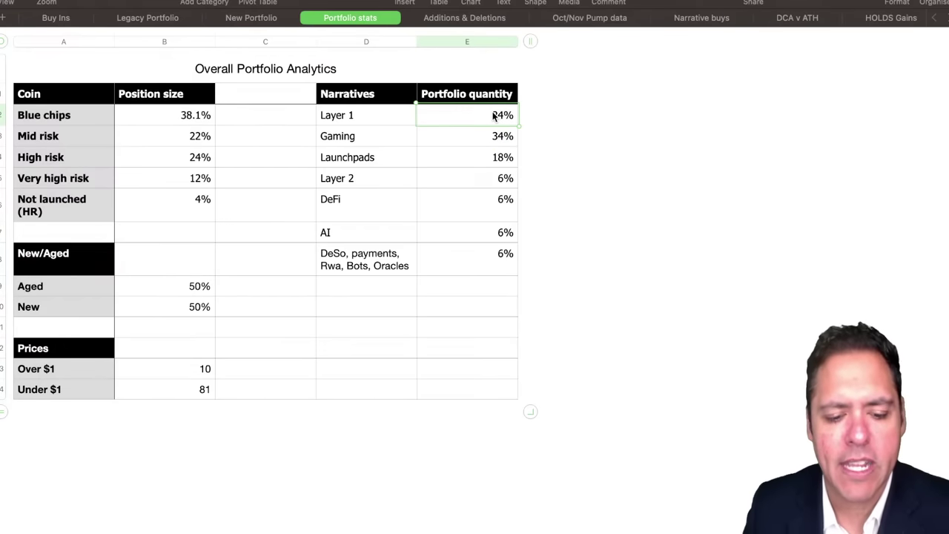
left_click(493, 157)
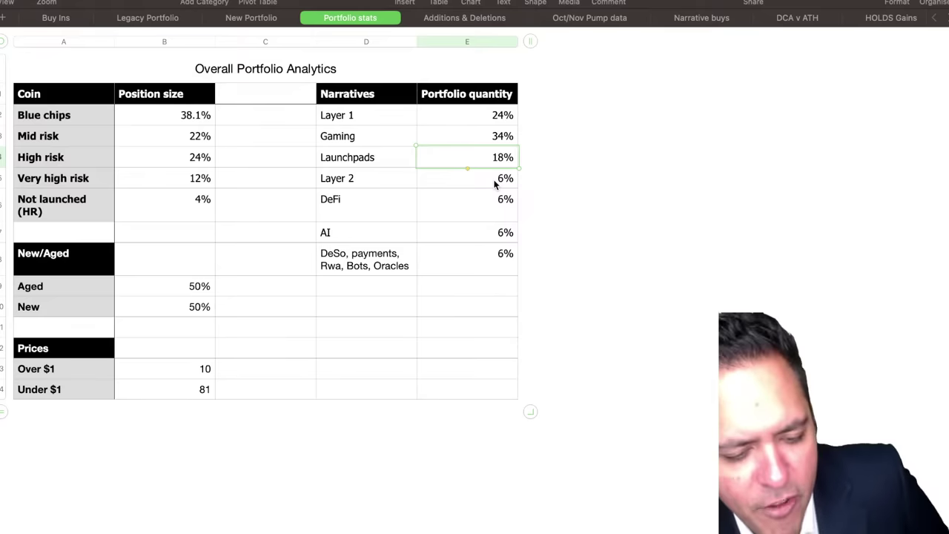
left_click_drag(498, 182, 489, 259)
left_click(340, 263)
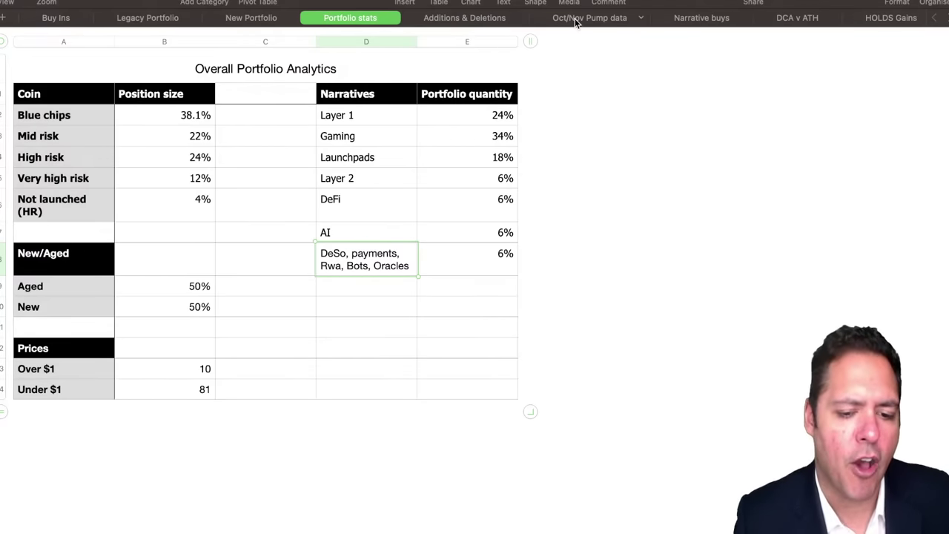
Open the Narrative buys sheet and check the Meme narrative's previous position
left_click(697, 18)
scroll(678, 189, "down", 1)
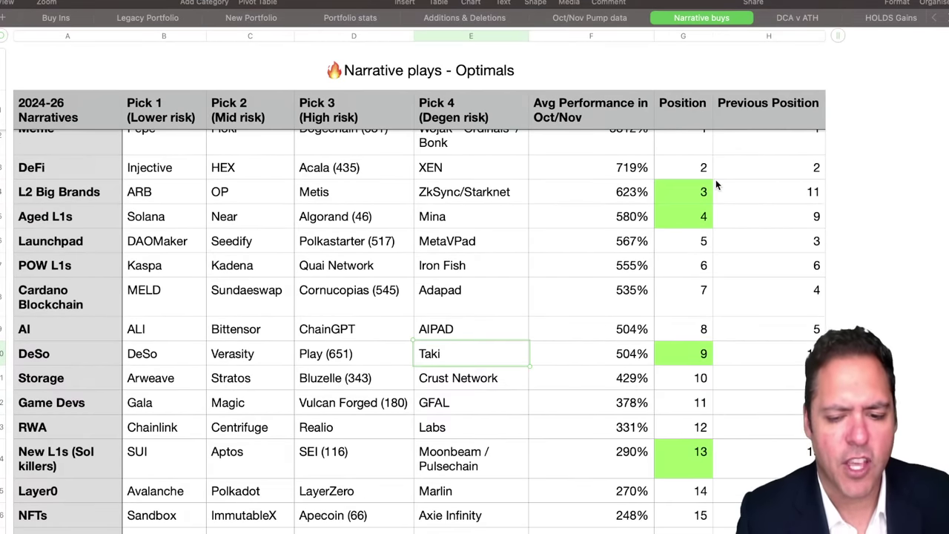
scroll(741, 163, "up", 1)
left_click(789, 147)
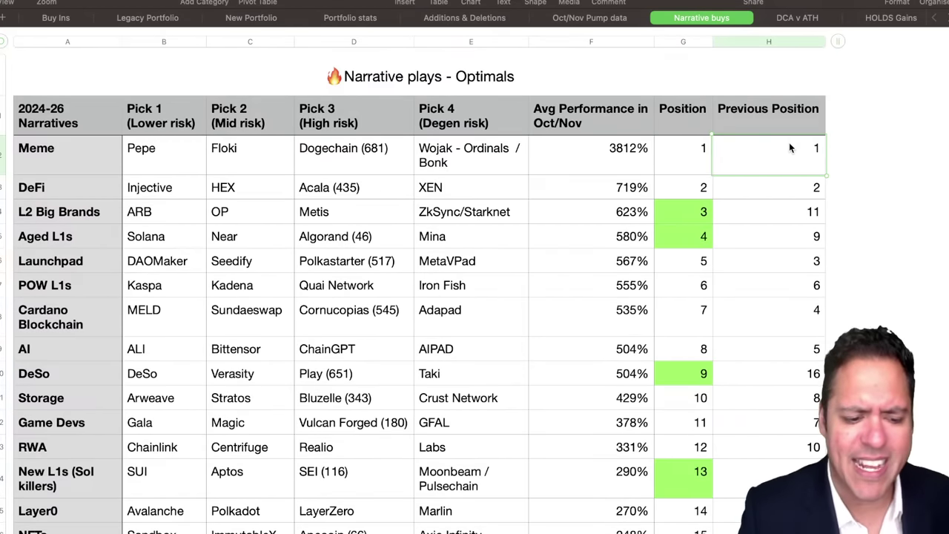
Review the Meme and DeFi positions and the coin picks for the DeFi, L2 Big Brands, Aged L1s, Launchpad and POW L1s narratives
left_click(695, 152)
left_click(692, 191)
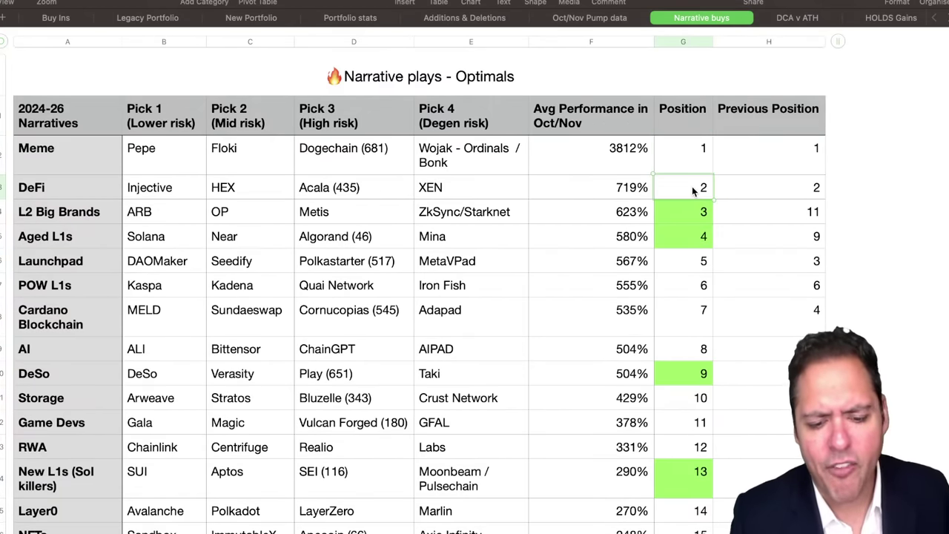
left_click(220, 192)
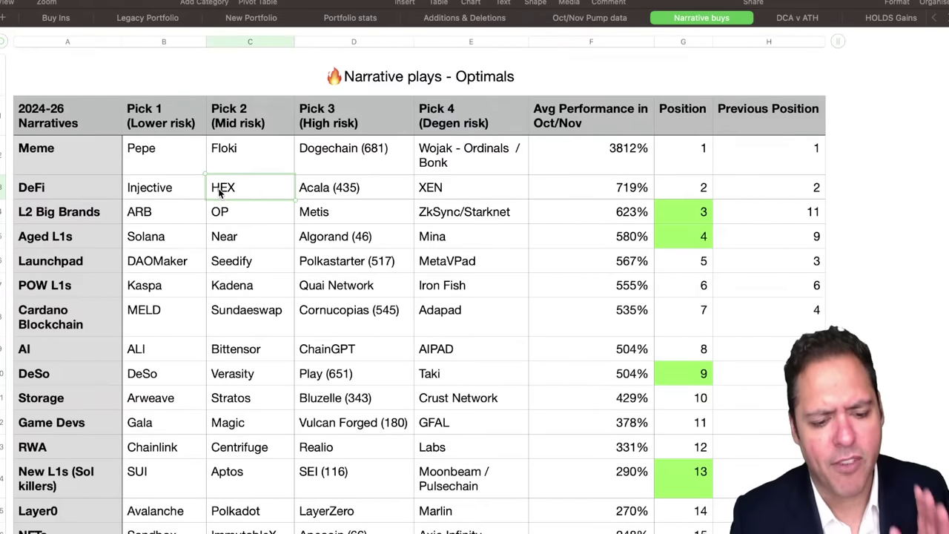
left_click(495, 171)
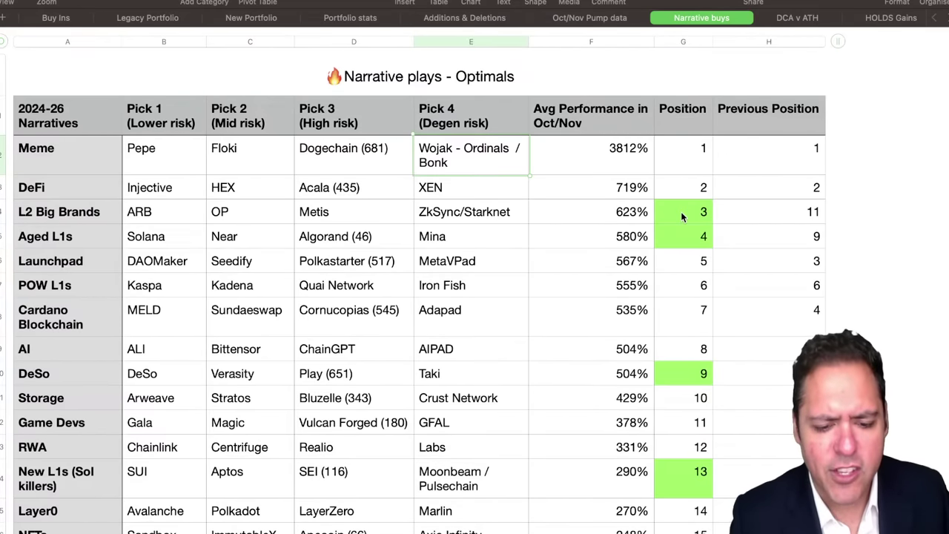
left_click(156, 213)
left_click(219, 214)
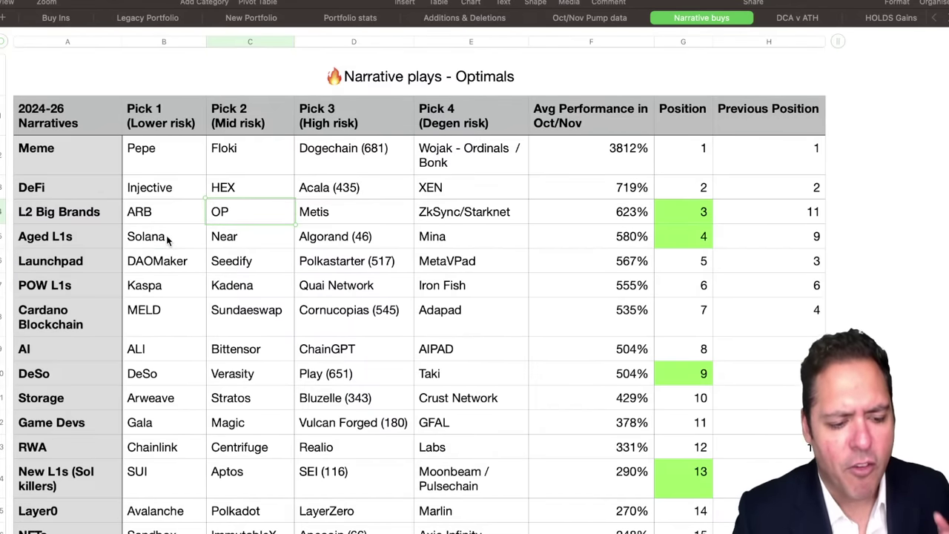
left_click_drag(167, 239, 408, 236)
left_click_drag(152, 278, 420, 289)
left_click_drag(165, 268, 319, 264)
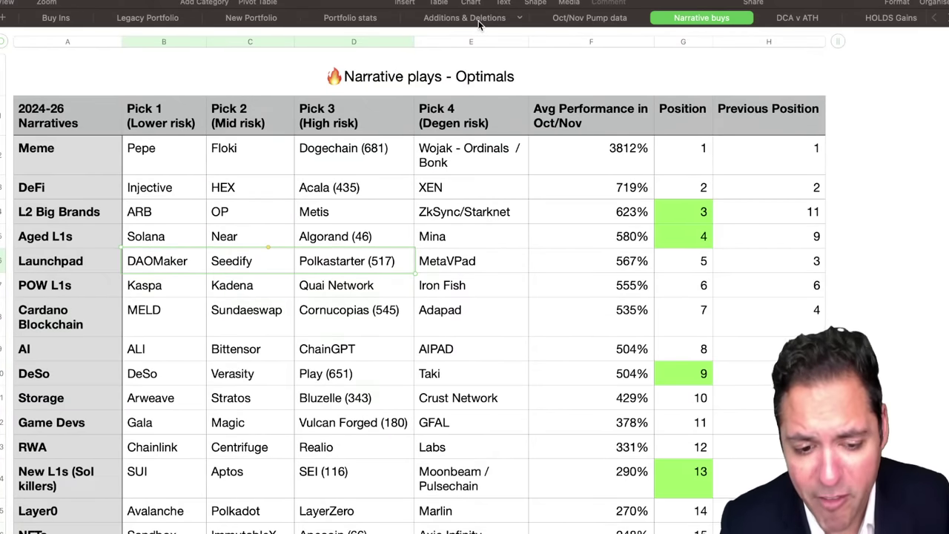
Open the Additions & Deletions sheet and remove the black fill from cell A2 in the Deletions column
left_click(344, 19)
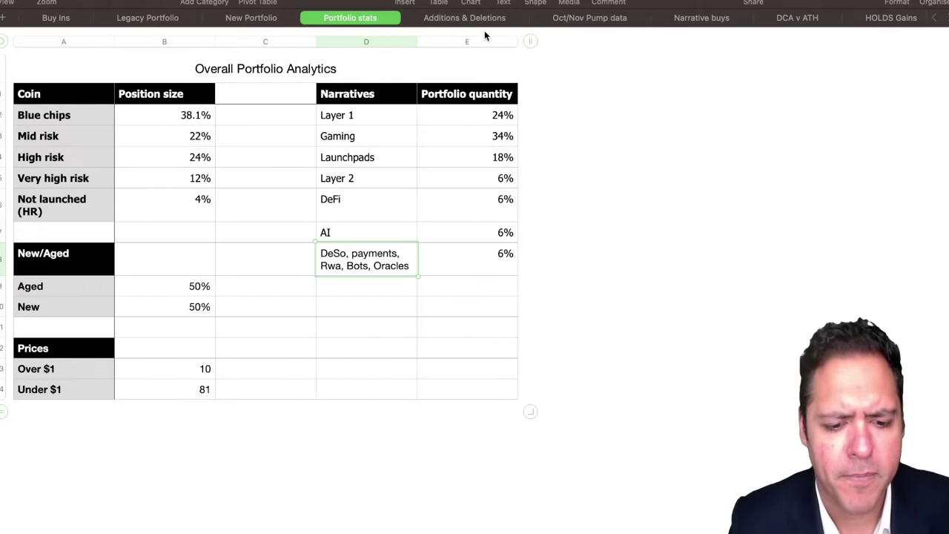
left_click(467, 18)
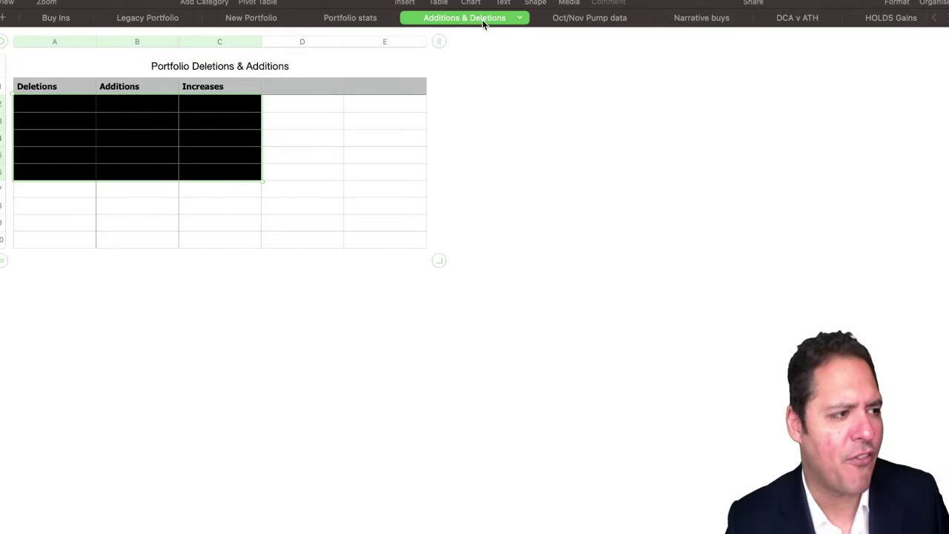
left_click(62, 109)
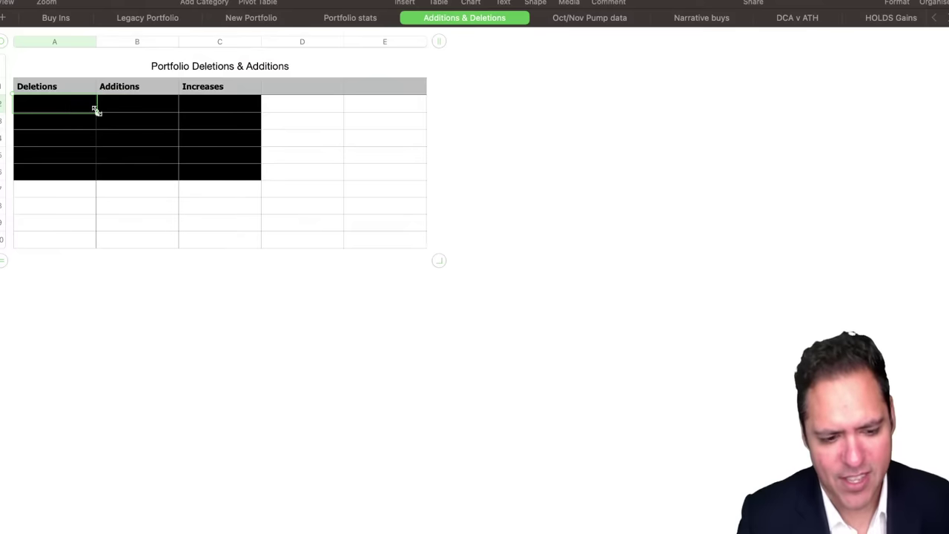
left_click(896, 3)
left_click(928, 119)
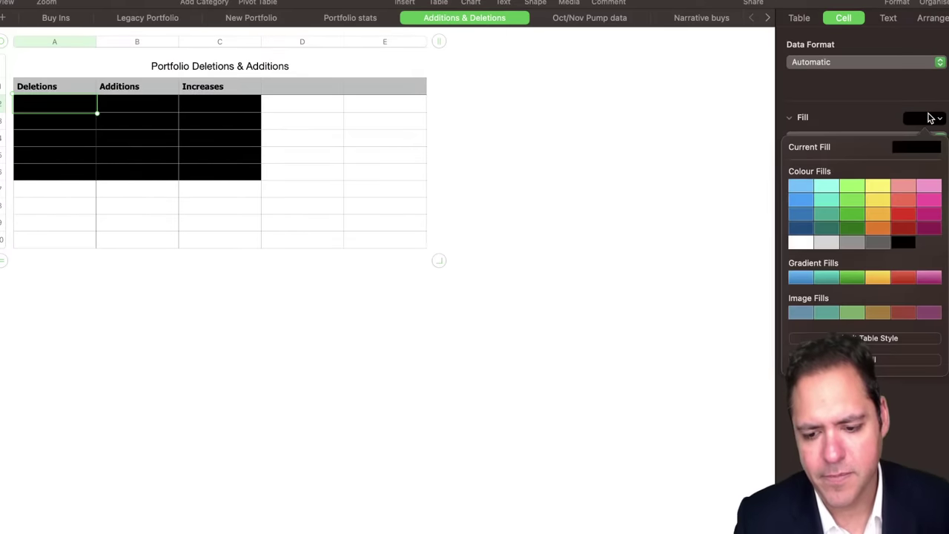
type("xMoney")
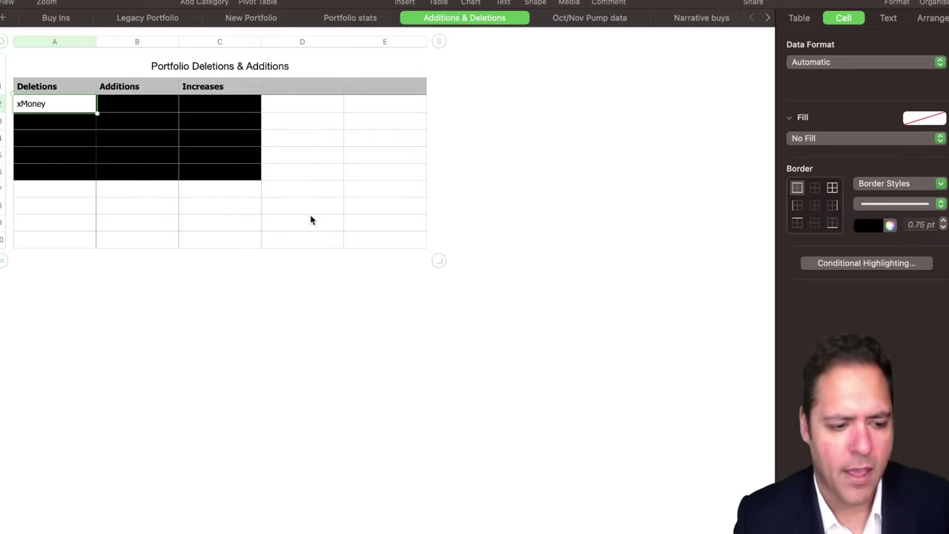
Remove the black fill from cells A3 and A4 in the Deletions column, one at a time
left_click(64, 126)
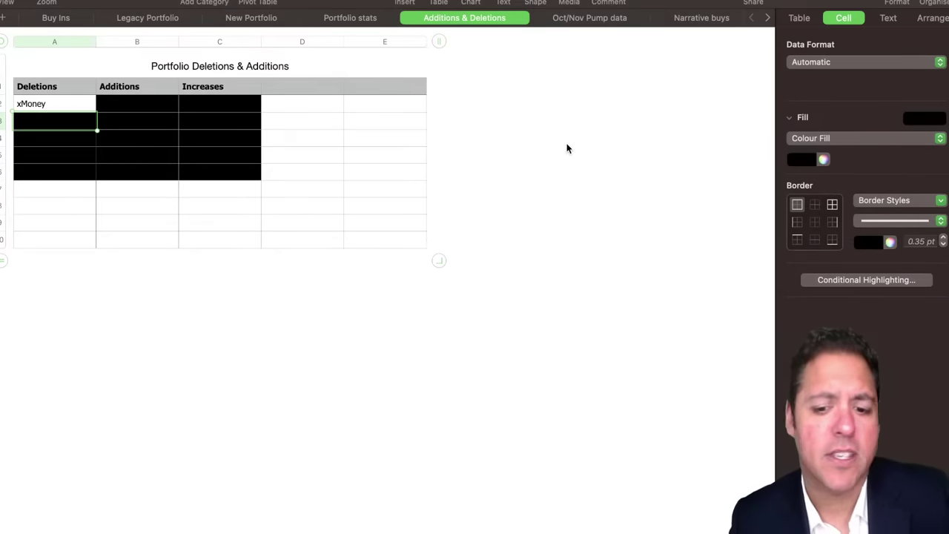
left_click(925, 121)
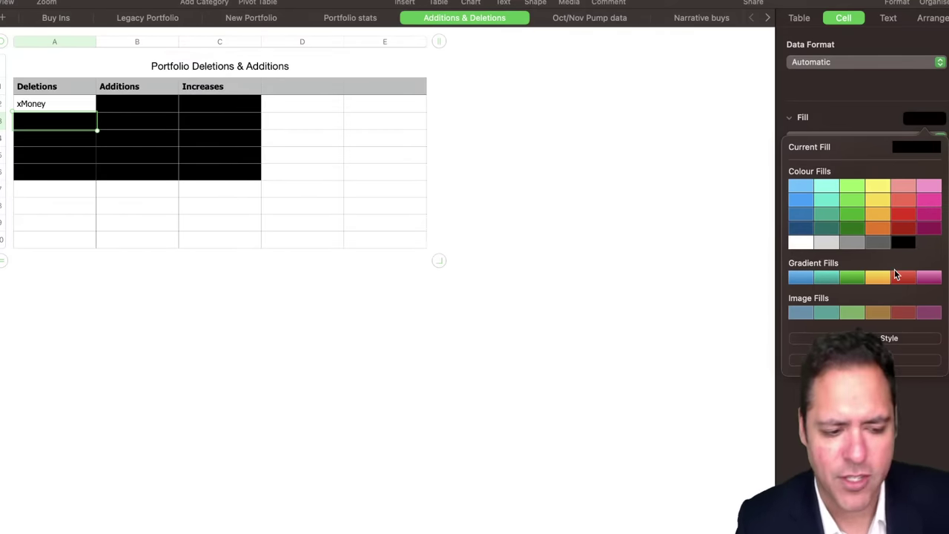
left_click(898, 362)
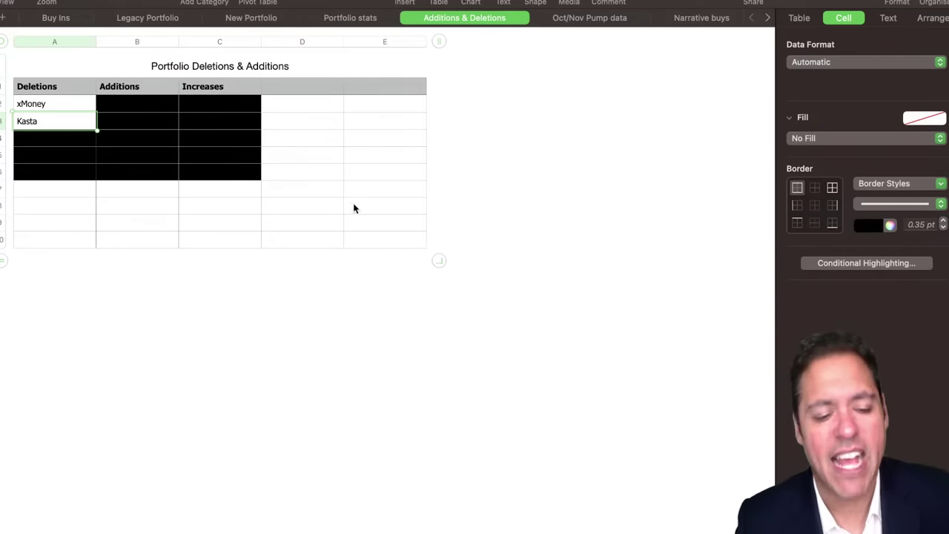
left_click(68, 148)
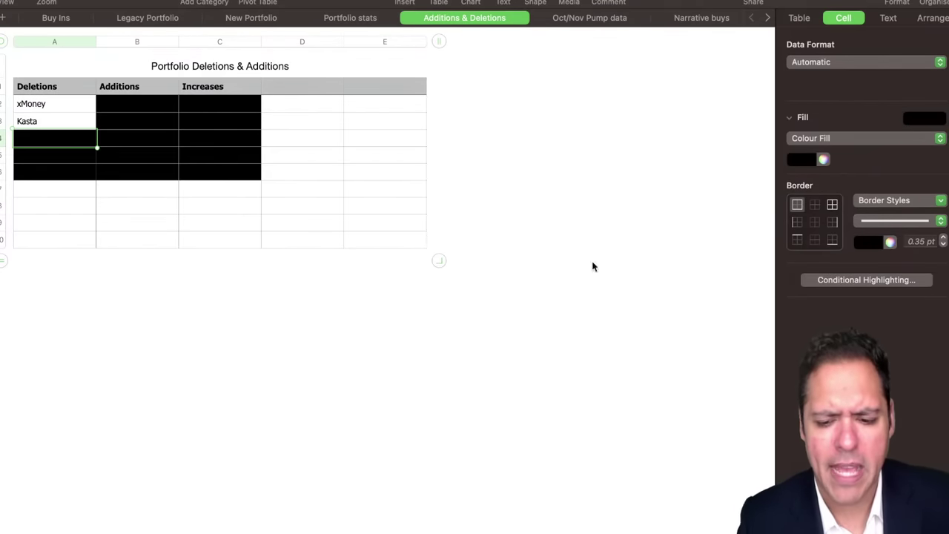
left_click(926, 120)
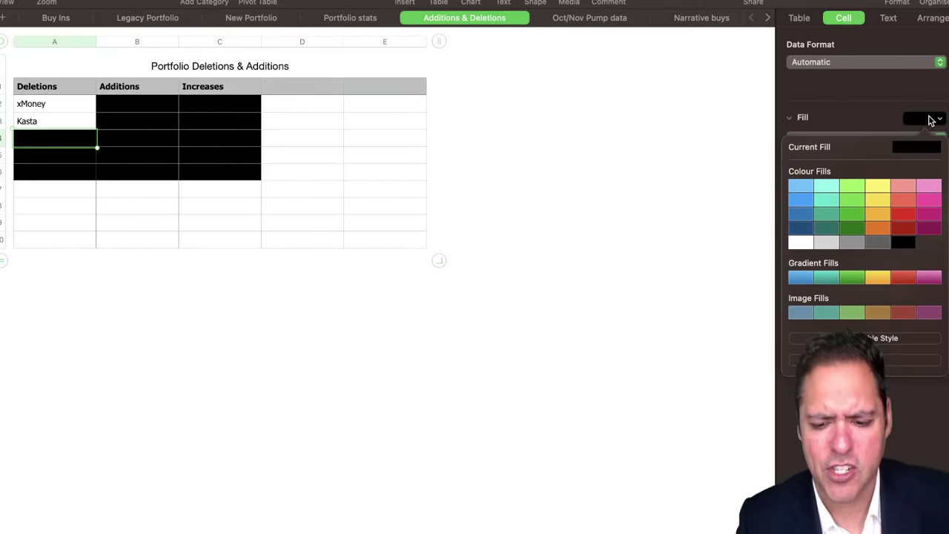
left_click(885, 361)
Remove the black fill from the remaining Deletions cells A5 and A6 and deselect the table
left_click_drag(81, 161, 74, 172)
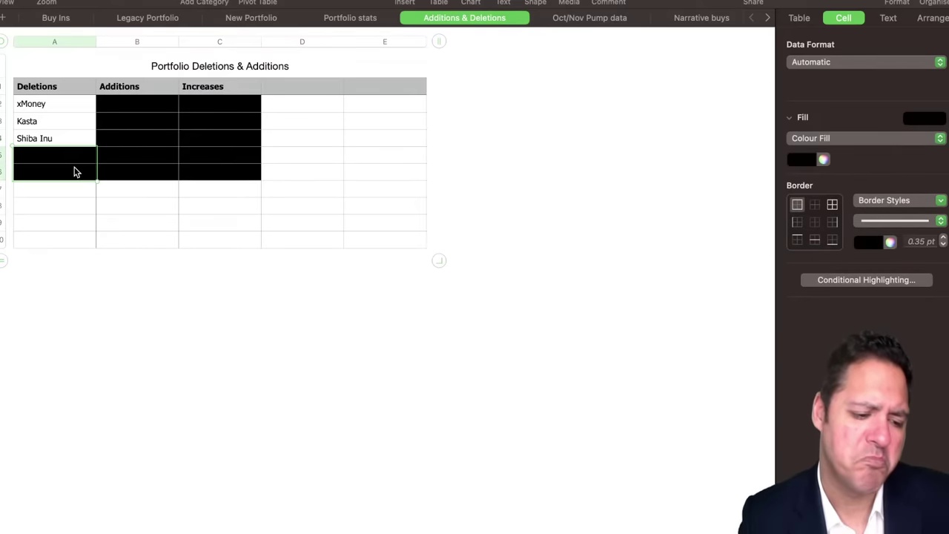
left_click(923, 120)
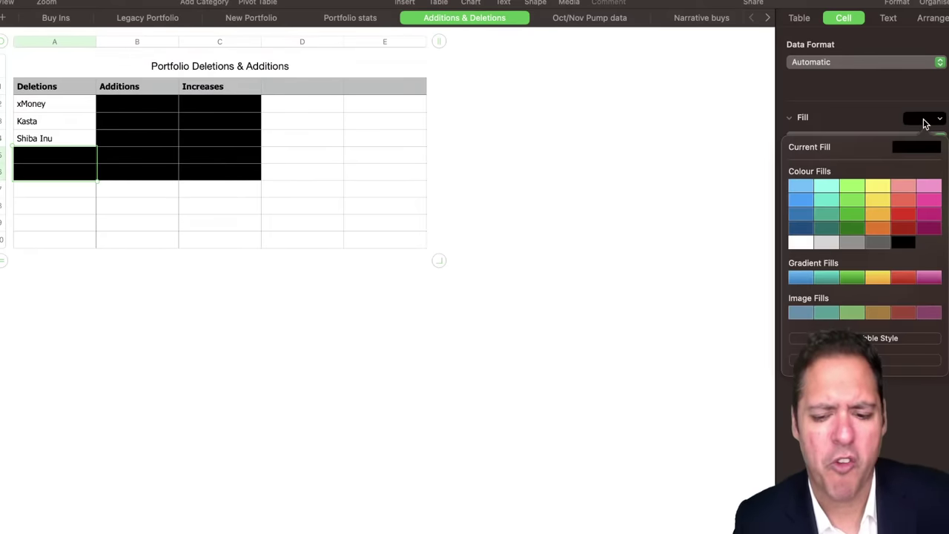
left_click(892, 359)
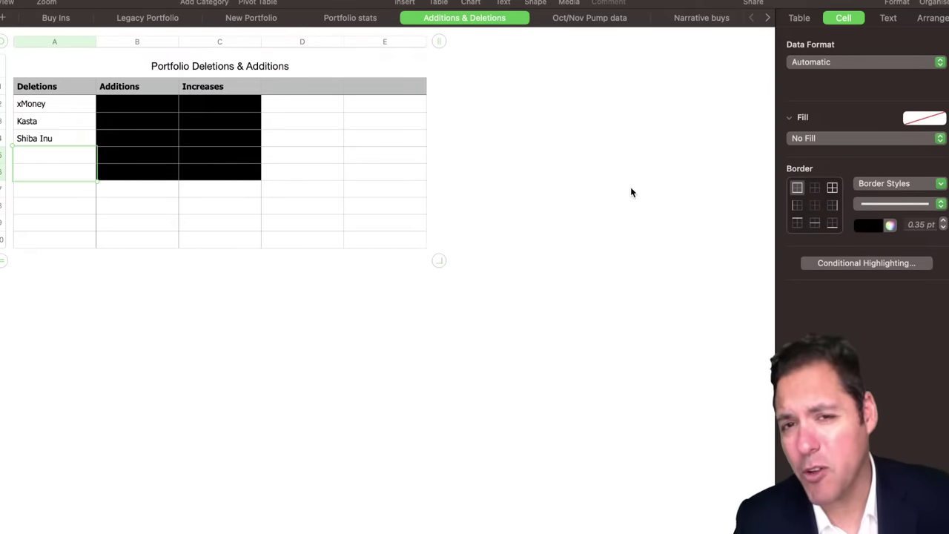
left_click(609, 182)
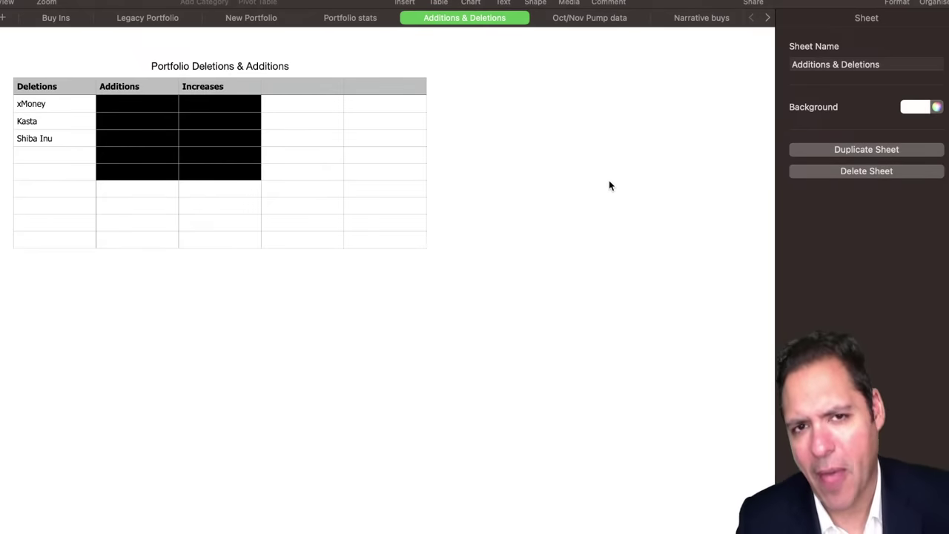
Clear the black fill from cells B2 and B3 in the Additions column, one at a time
left_click(125, 104)
left_click(924, 120)
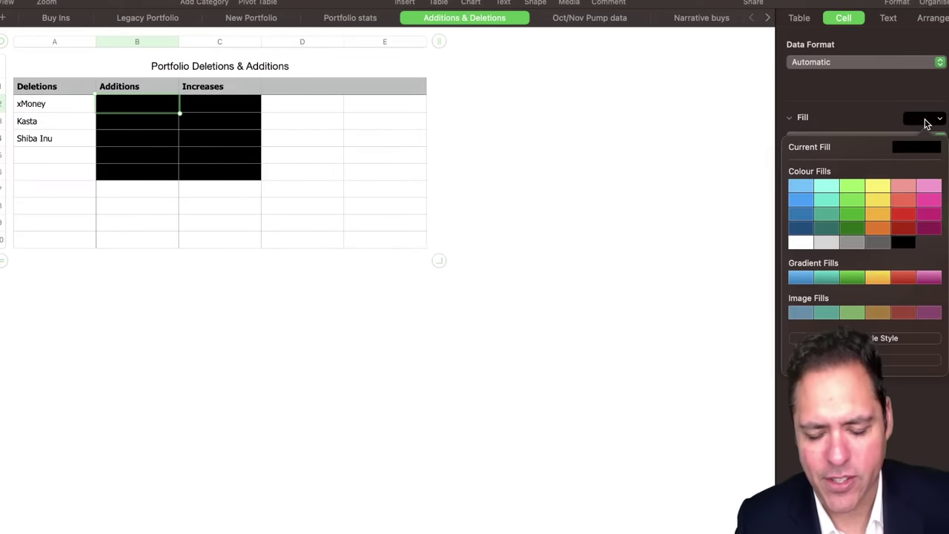
key("super+z")
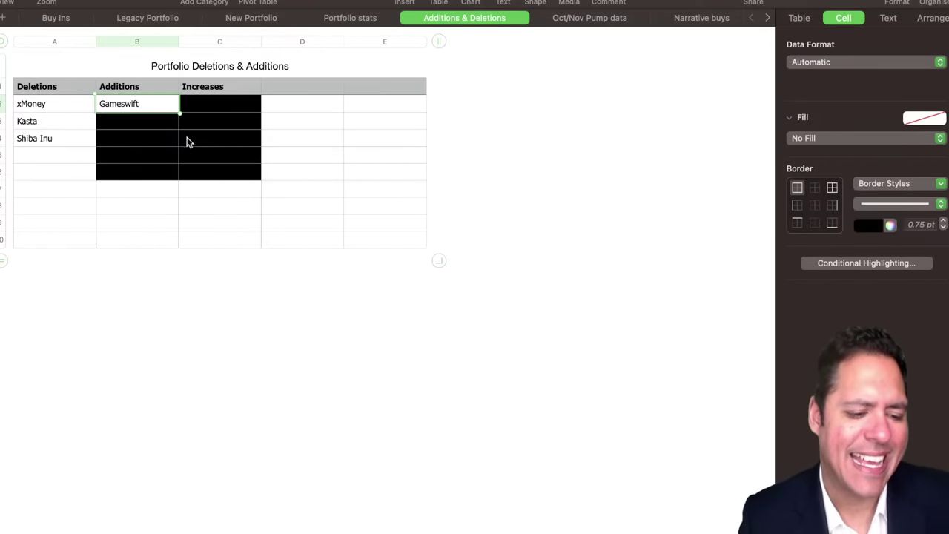
left_click(146, 121)
left_click(920, 123)
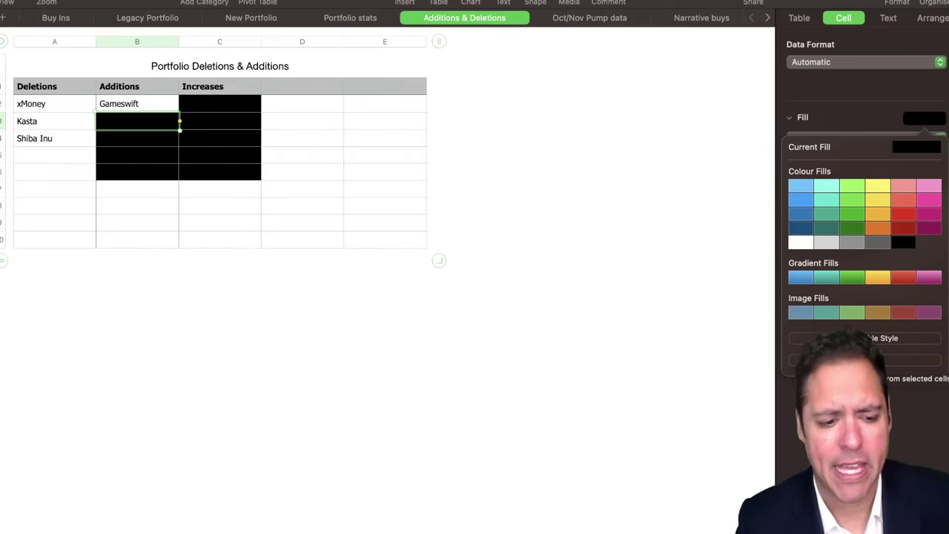
key("super+z")
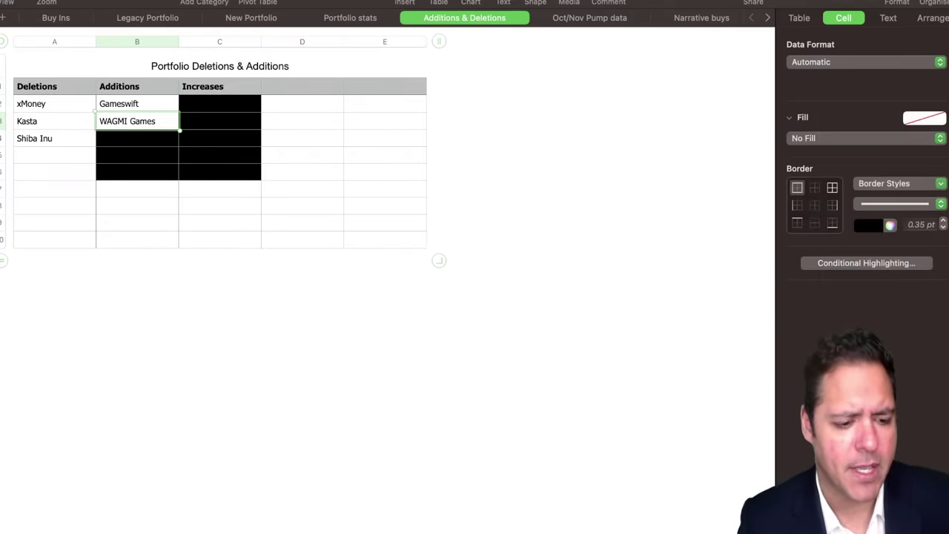
Clear the black fill from Additions cell B4 and from the two cells below it, B5 and B6
left_click(138, 141)
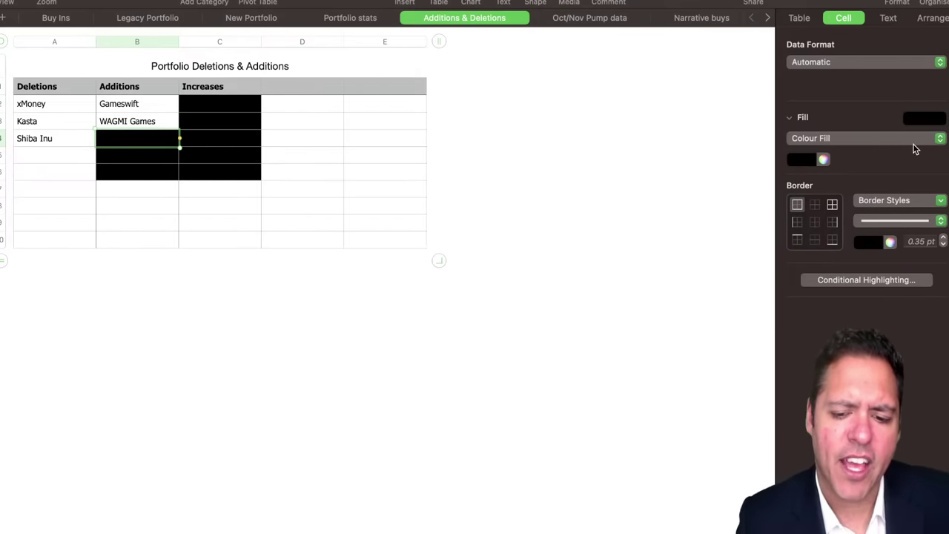
left_click(922, 120)
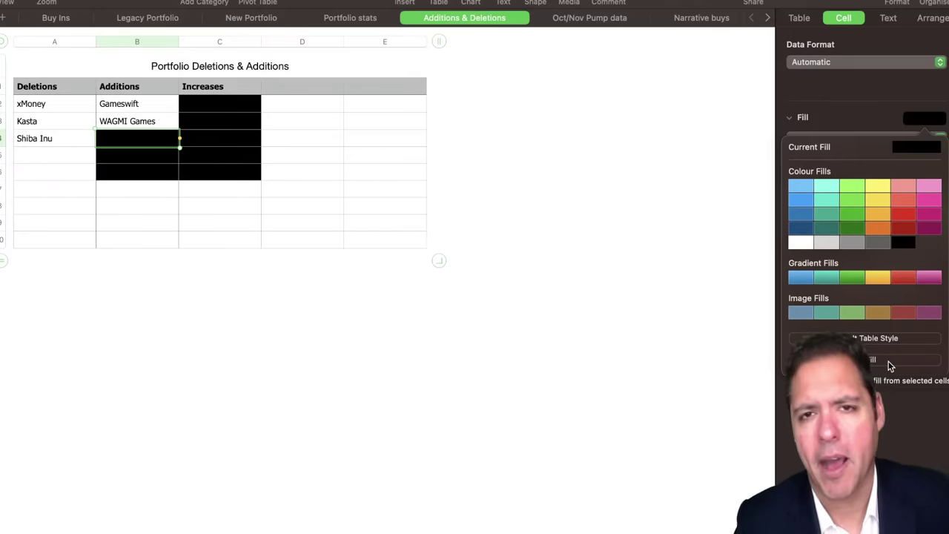
left_click(889, 366)
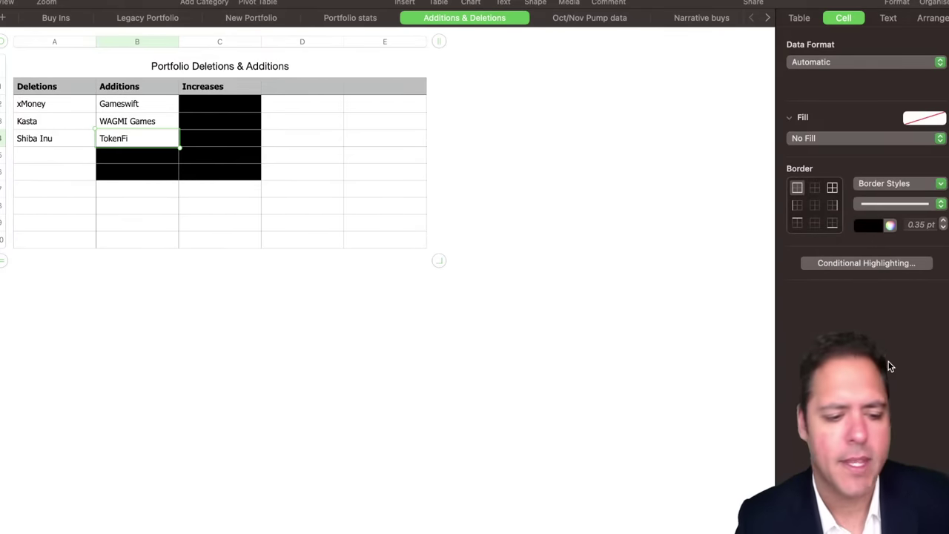
left_click(142, 159)
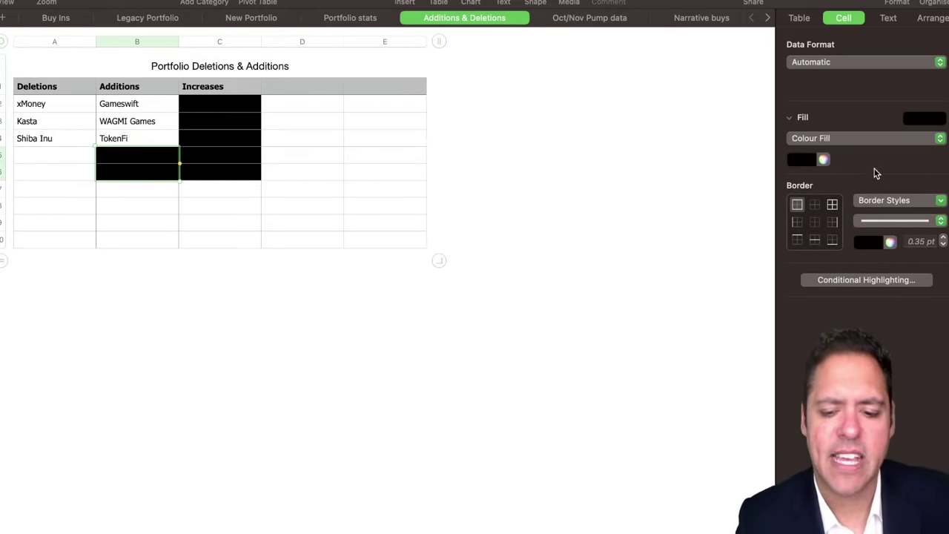
left_click(924, 118)
left_click(889, 338)
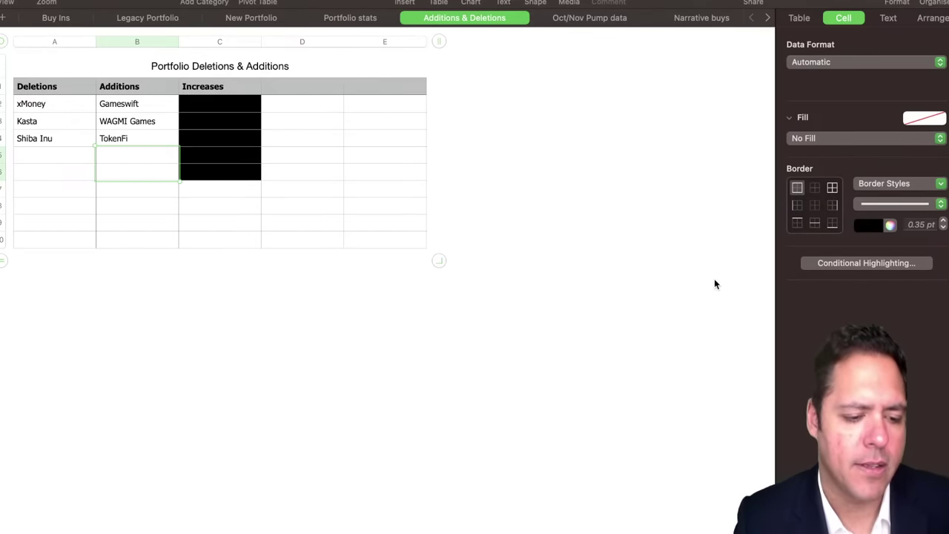
Remove the black fill from cells C2 and C3 in the Increases column, one at a time
left_click(232, 106)
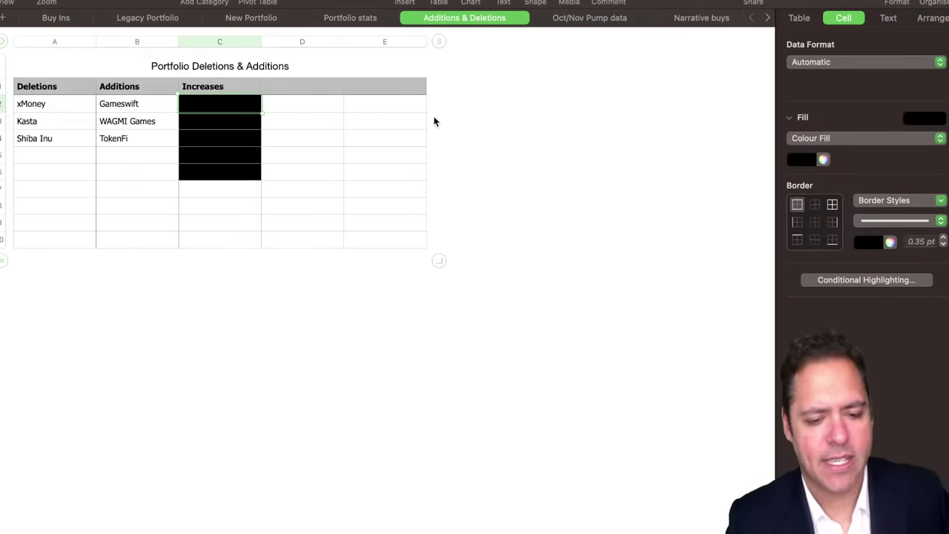
left_click(926, 118)
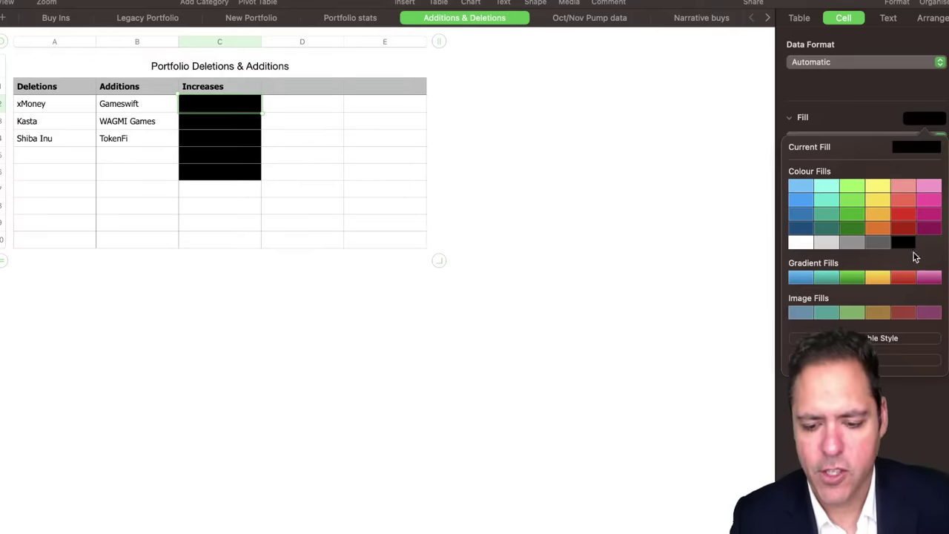
left_click(890, 361)
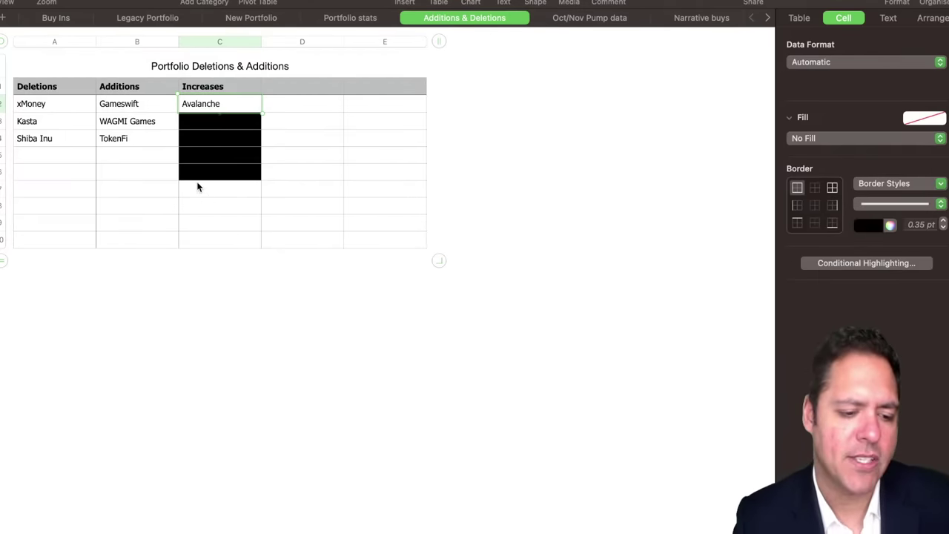
left_click(210, 126)
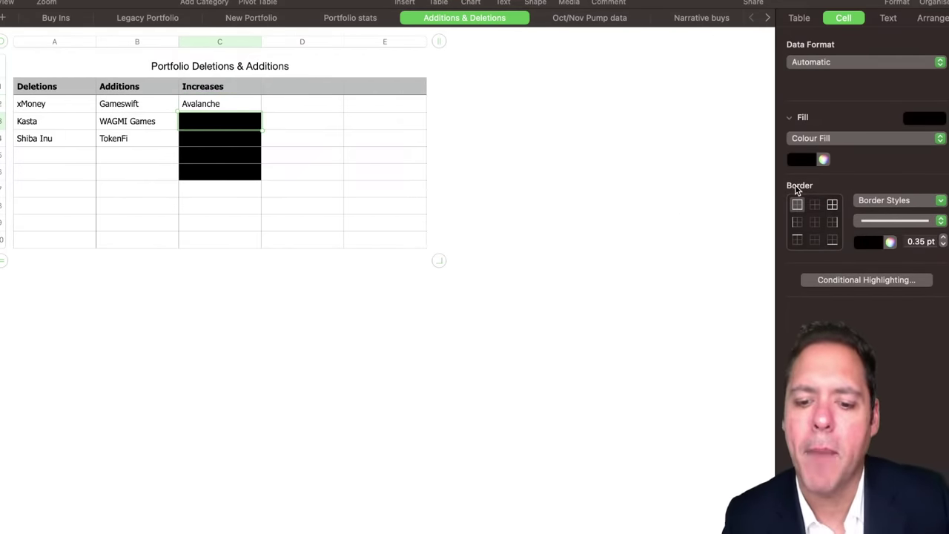
left_click(924, 120)
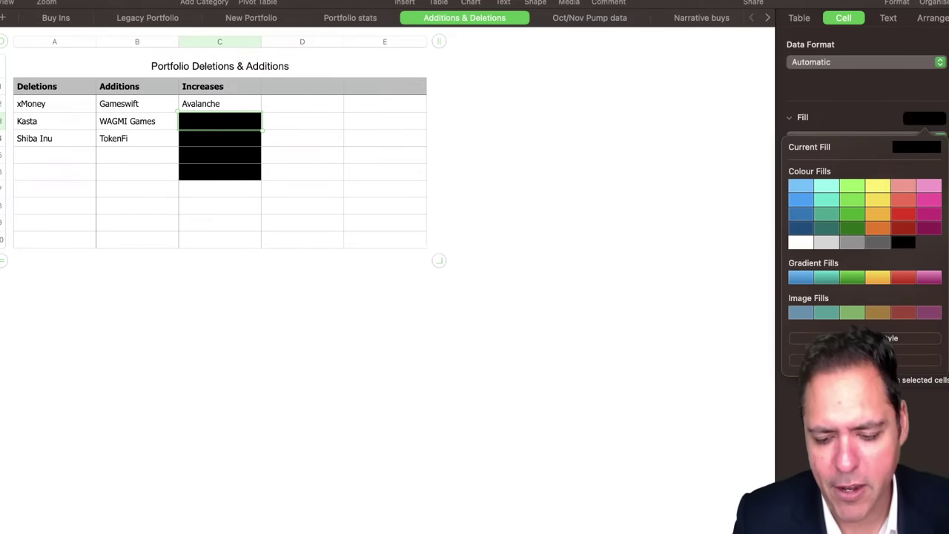
key("super+z")
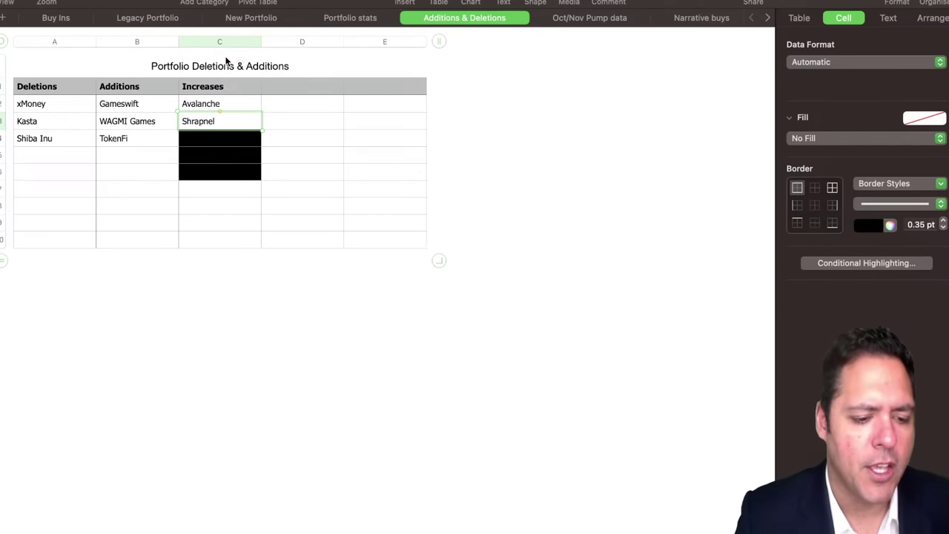
Clear the black fill from cells C4 and C5 in the Increases column, one at a time
left_click(220, 142)
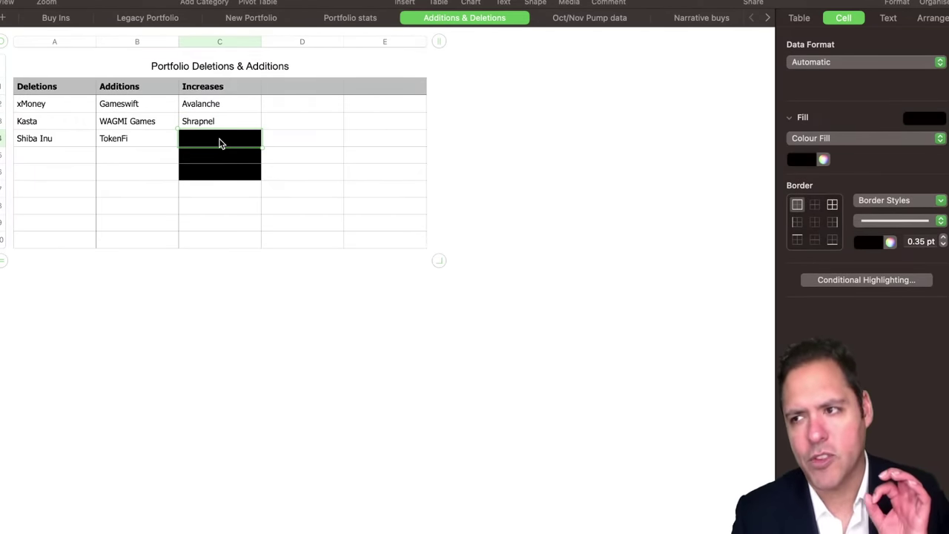
left_click(923, 119)
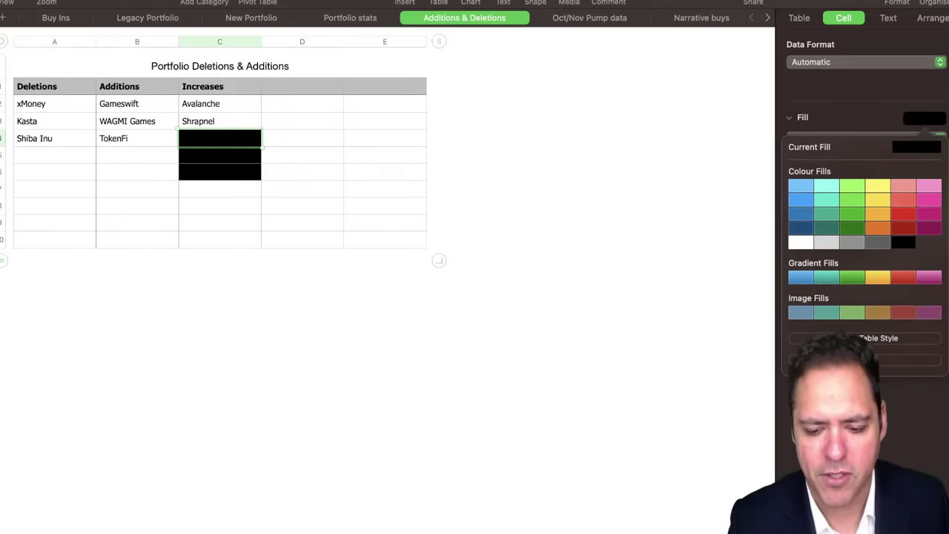
left_click(865, 360)
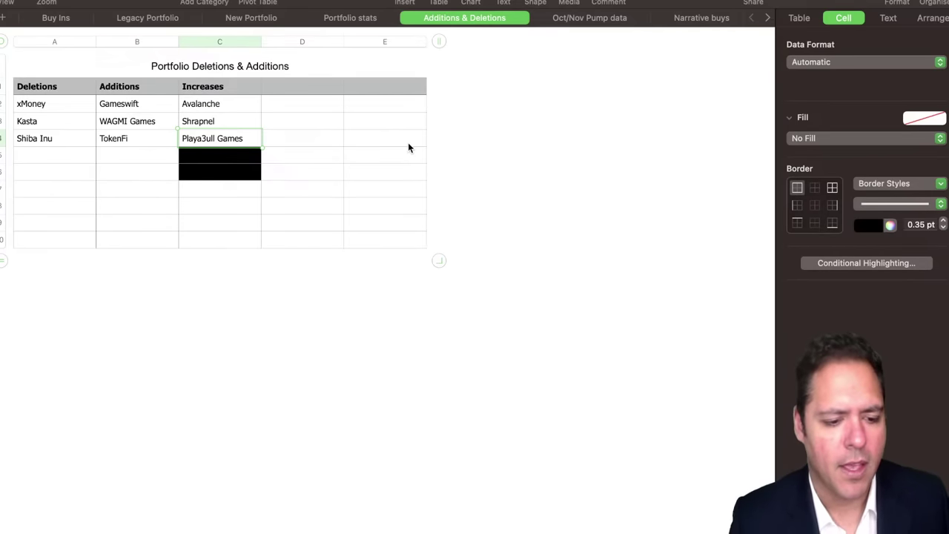
left_click(239, 158)
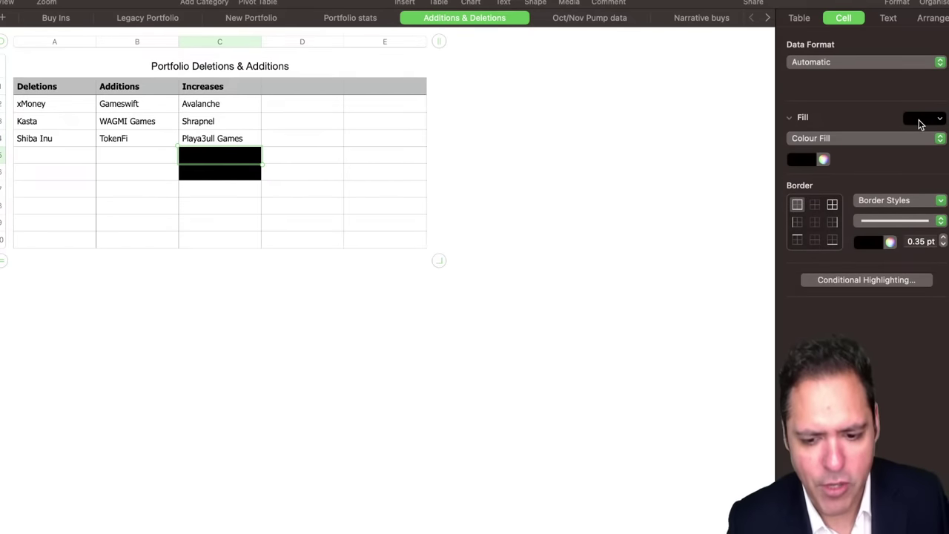
left_click(919, 122)
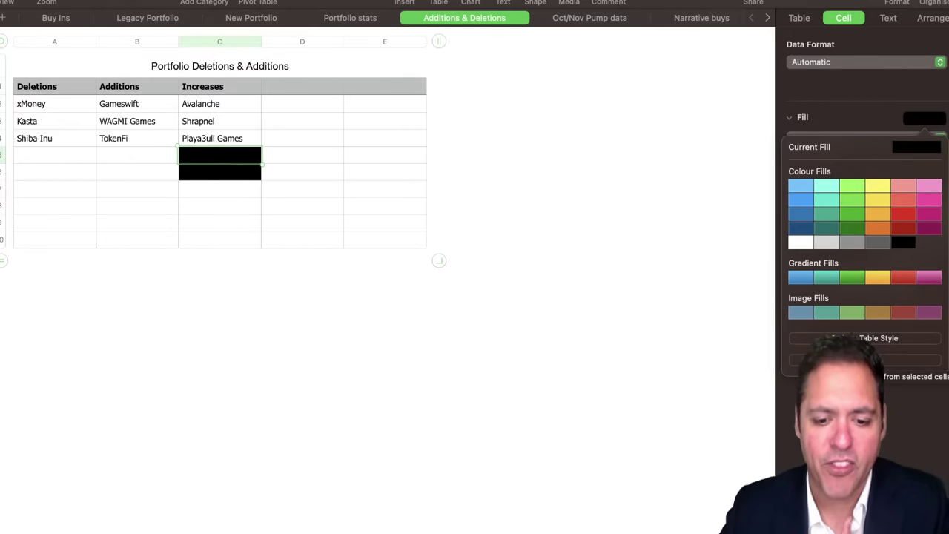
left_click(863, 359)
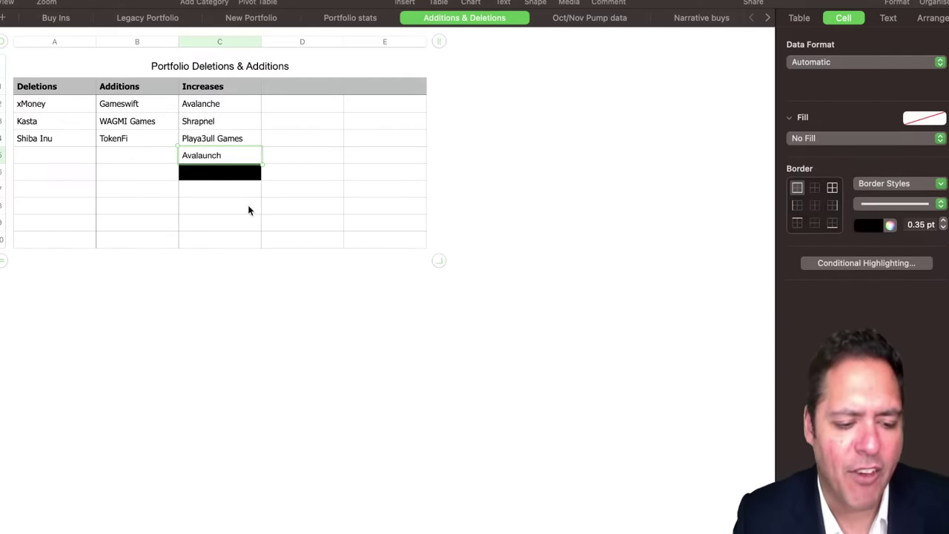
Remove the black fill from the last Increases cell, C6, and select the whole list C2 to C6
left_click(236, 171)
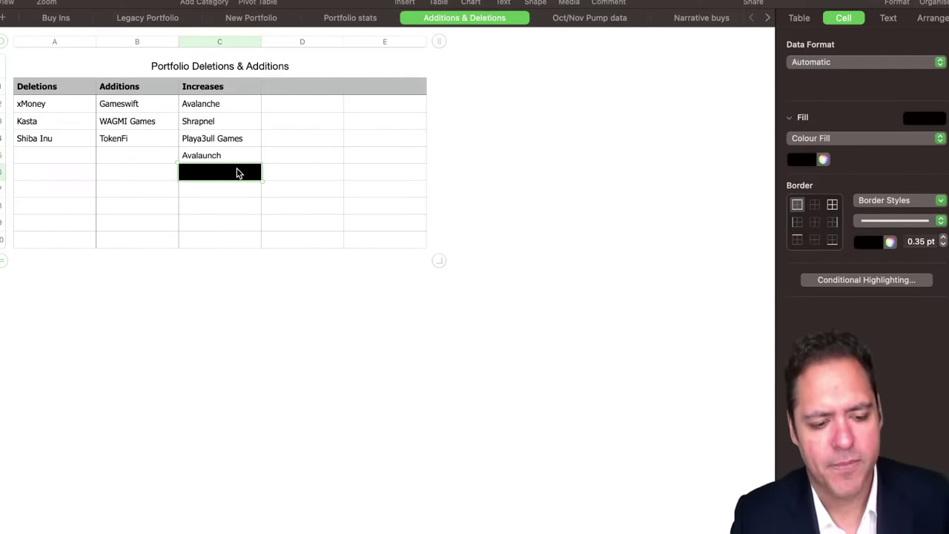
left_click(923, 123)
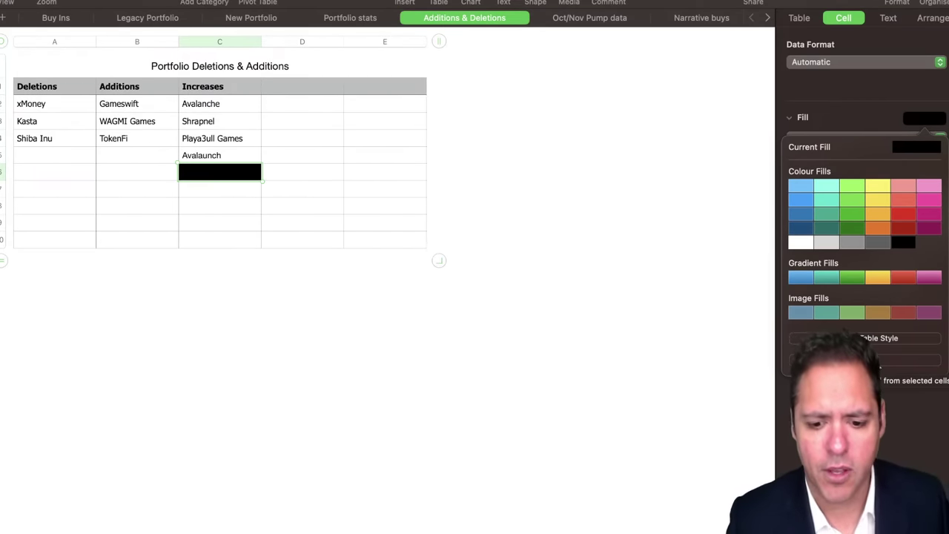
left_click(859, 360)
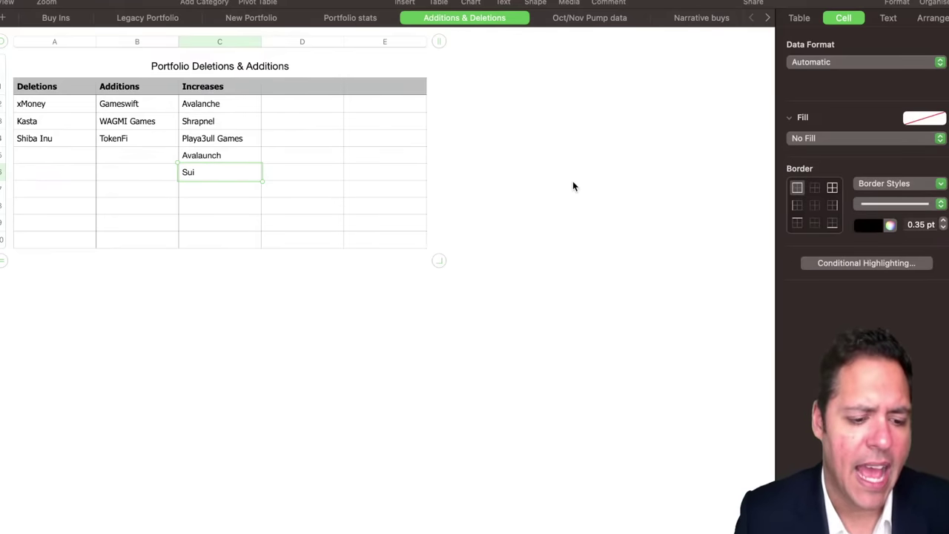
left_click(544, 156)
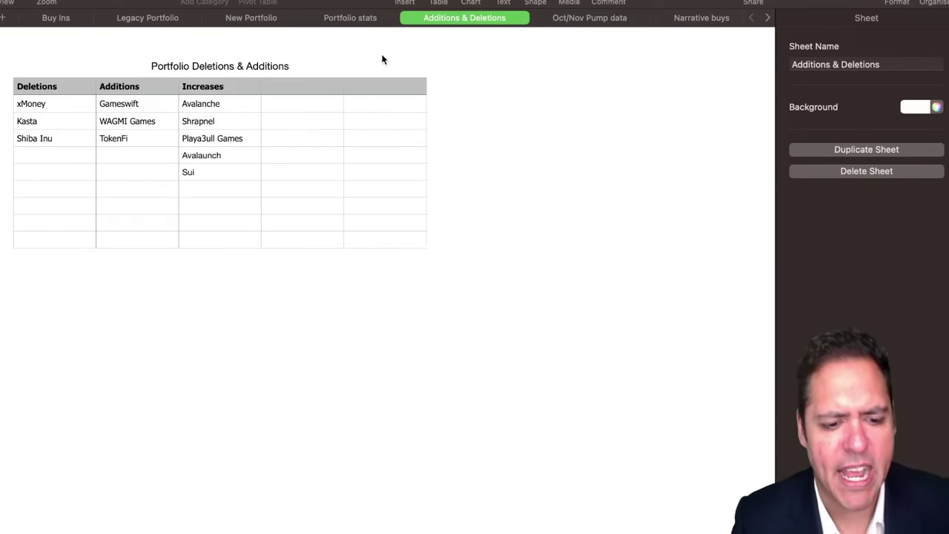
left_click_drag(221, 103, 215, 172)
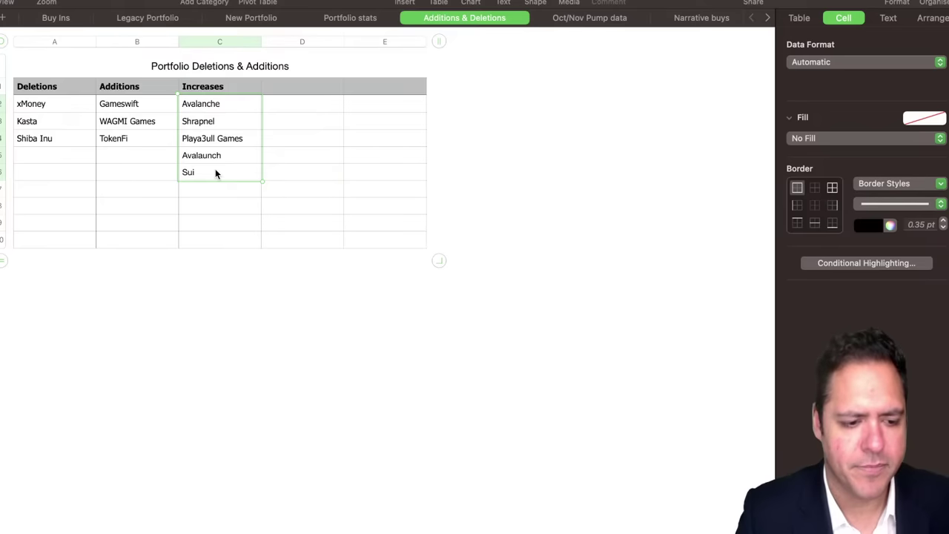
Minimise the spreadsheet and the presentation behind it, and view the start of the Ape Terminal homepage in Chrome
mouse_move(24, 2)
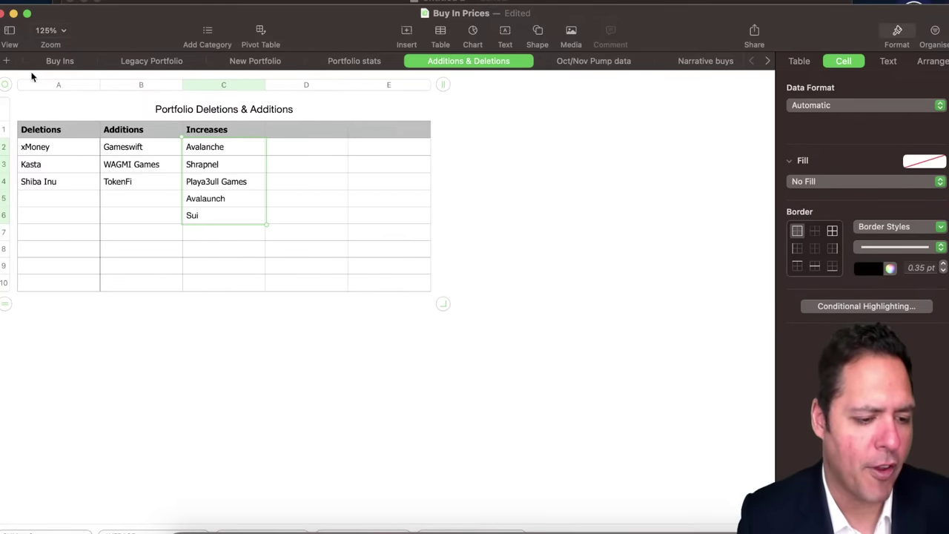
left_click(14, 13)
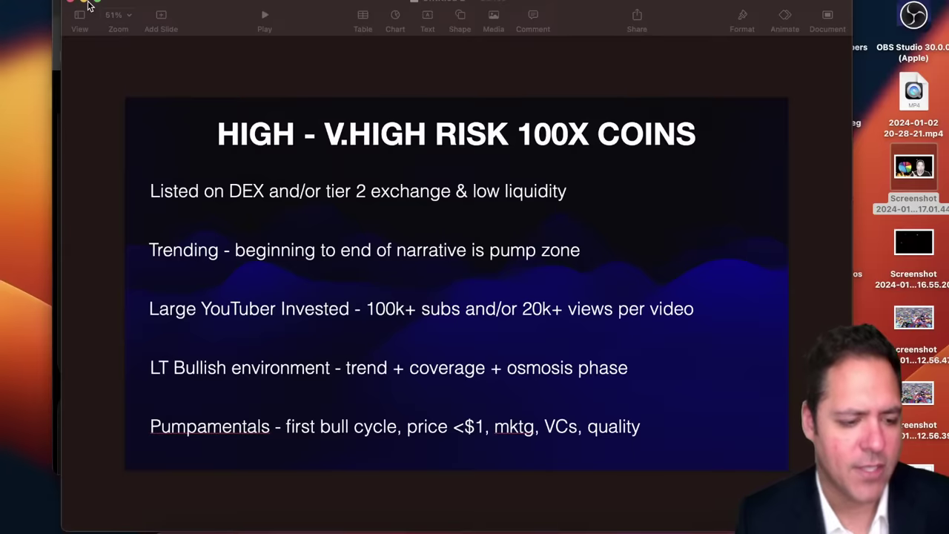
left_click(90, 4)
left_click(97, 4)
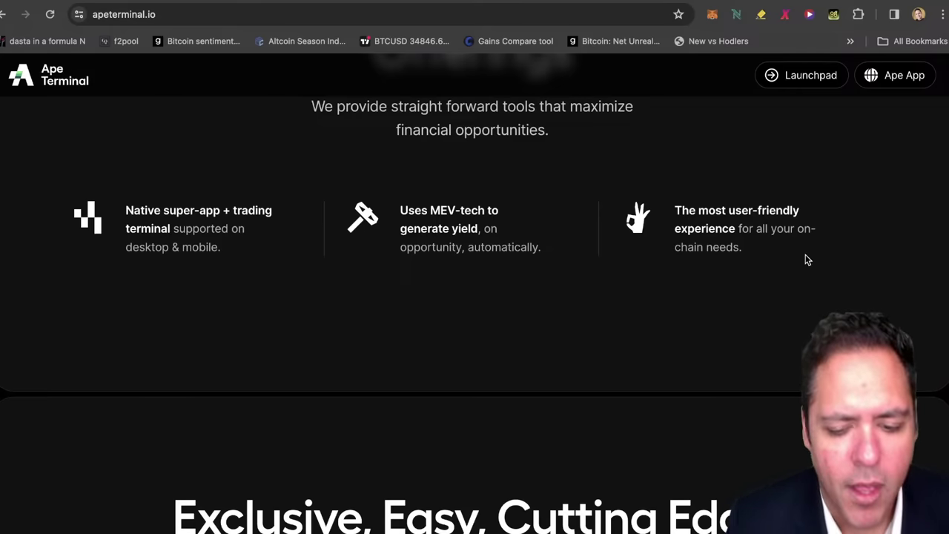
scroll(805, 256, "up", 20)
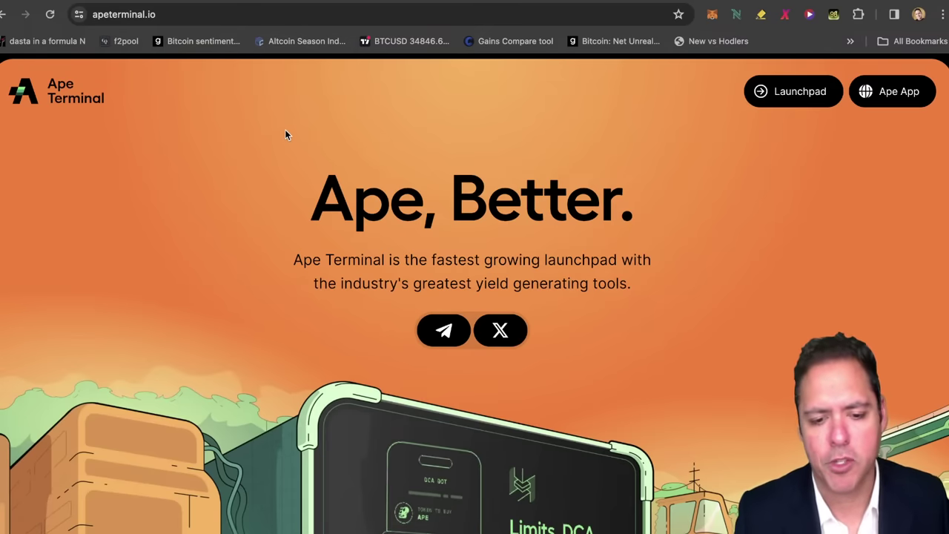
Switch to the CoinMarketCap page, search for "animal c" and open the Animal Concerts (ANML) coin page
left_click(84, 0)
scroll(634, 232, "up", 5)
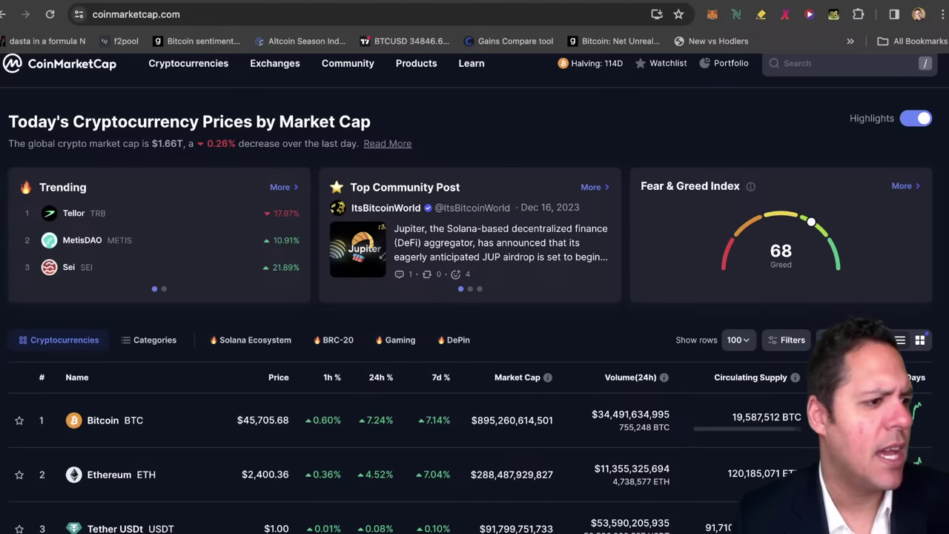
scroll(817, 89, "up", 1)
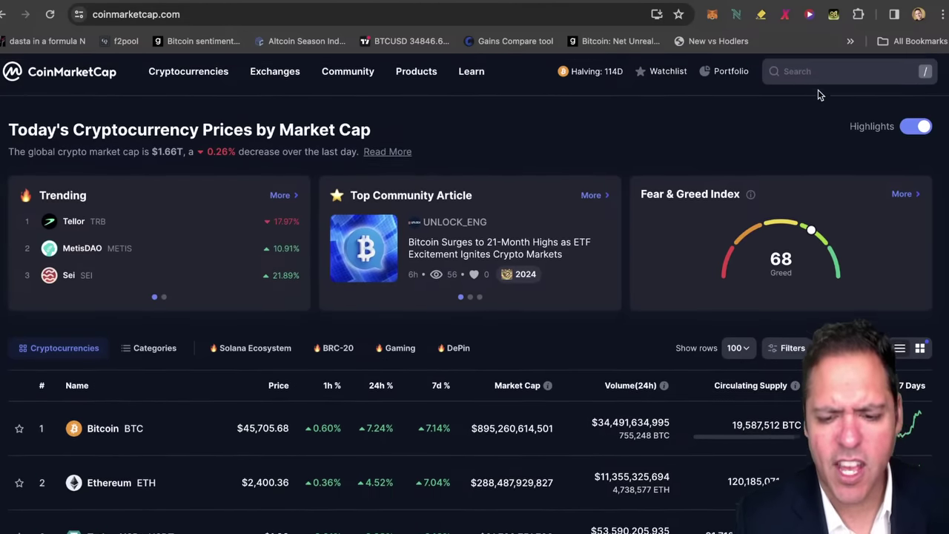
left_click(805, 114)
type("animal c")
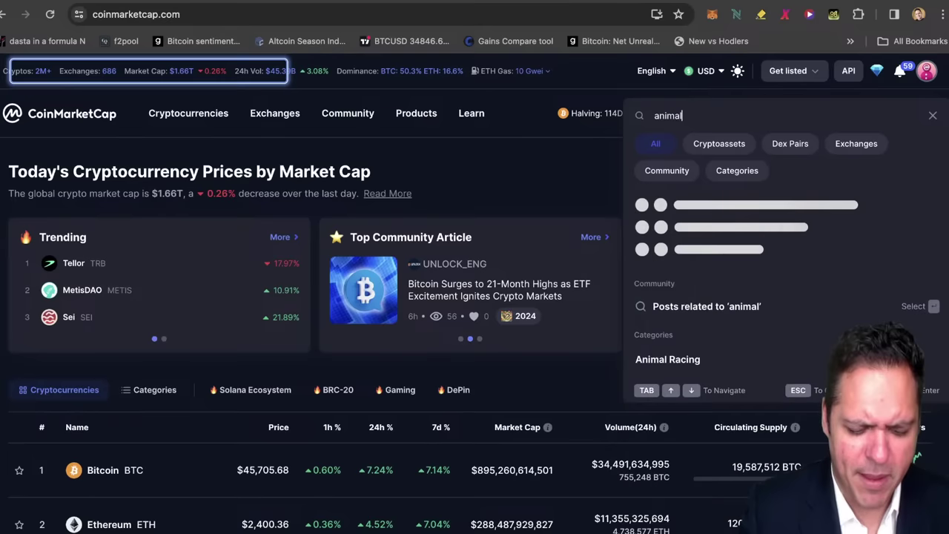
left_click(735, 222)
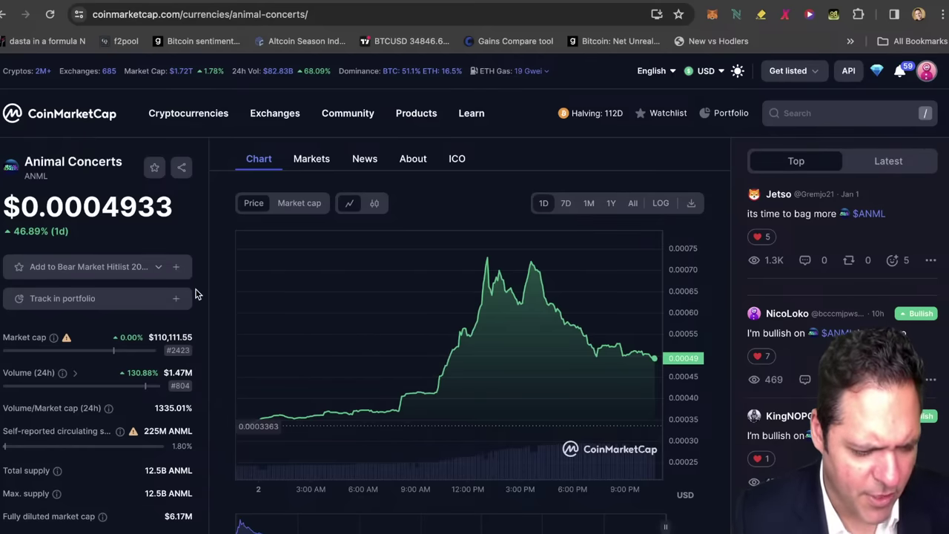
Open the official Animal Concerts website from its coin page and examine the homepage's introduction, concert services, partners and artists
scroll(197, 294, "down", 5)
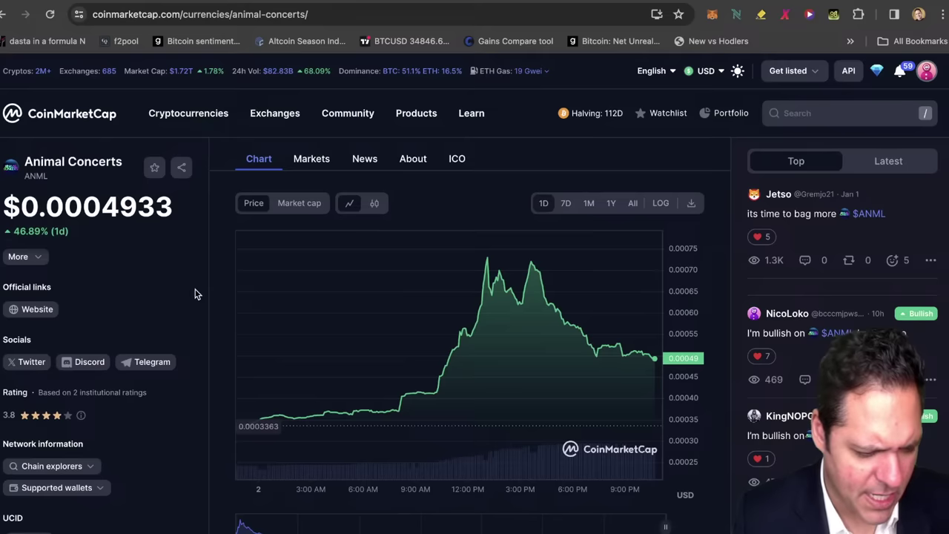
left_click(37, 310)
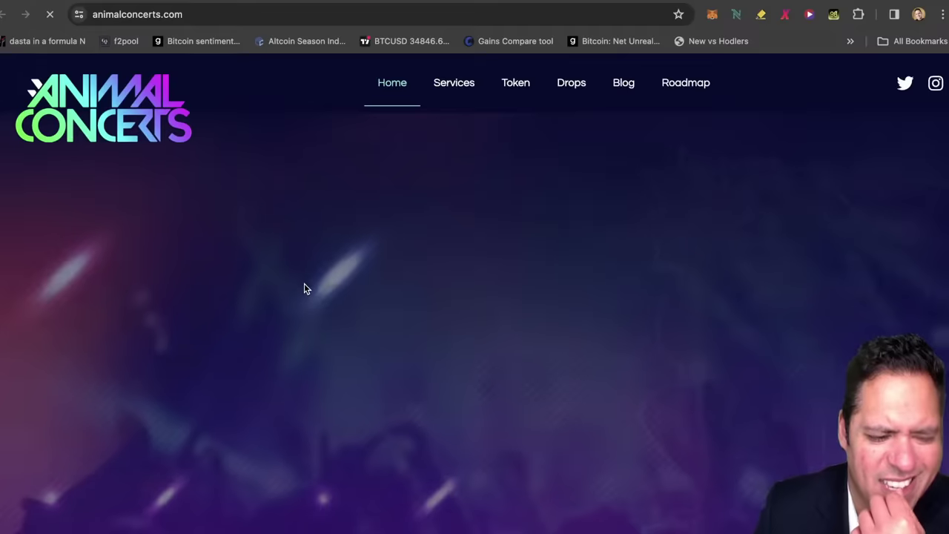
scroll(408, 238, "down", 3)
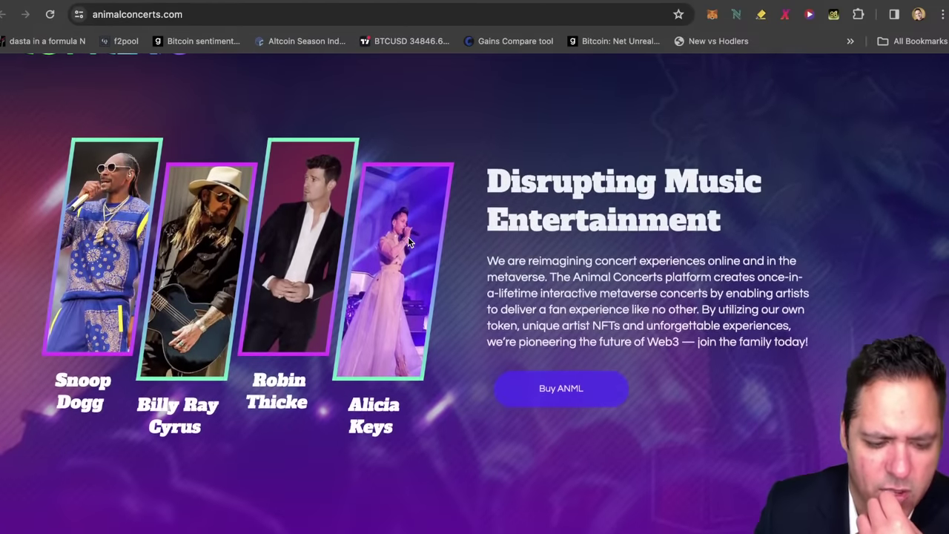
scroll(408, 239, "up", 2)
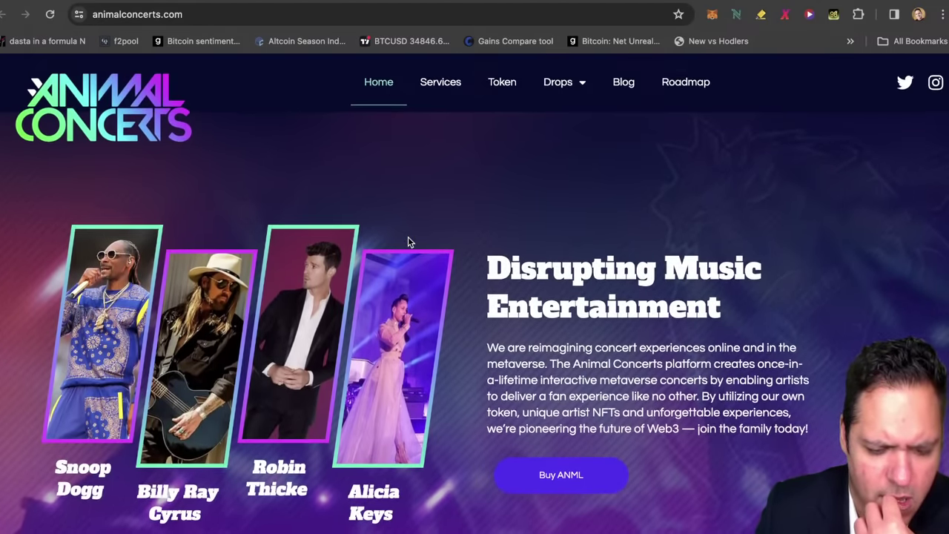
scroll(408, 237, "down", 15)
scroll(407, 237, "up", 13)
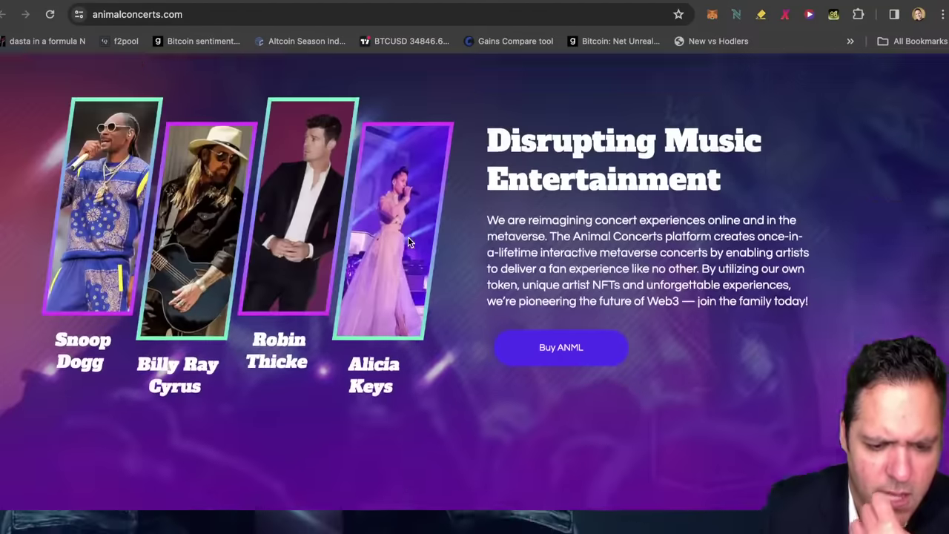
scroll(408, 237, "up", 2)
scroll(408, 237, "down", 15)
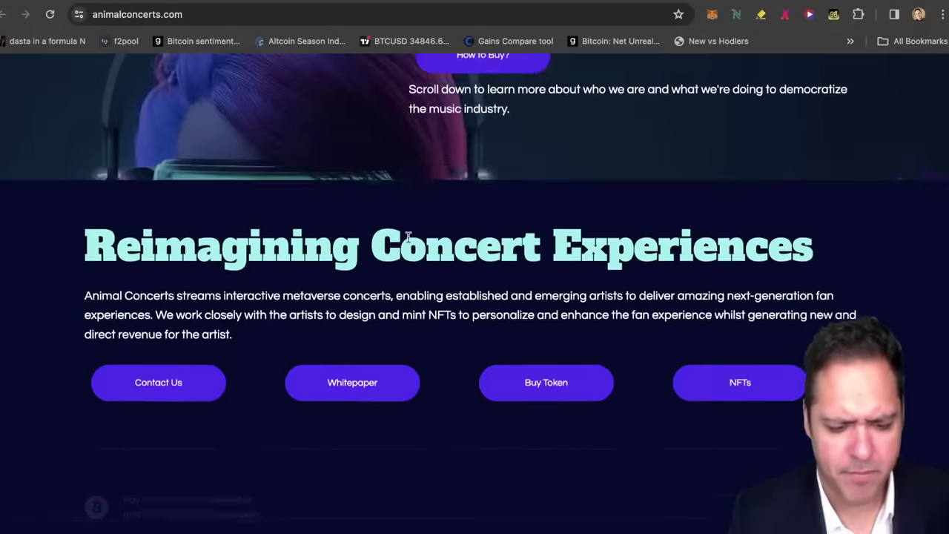
scroll(408, 236, "down", 2)
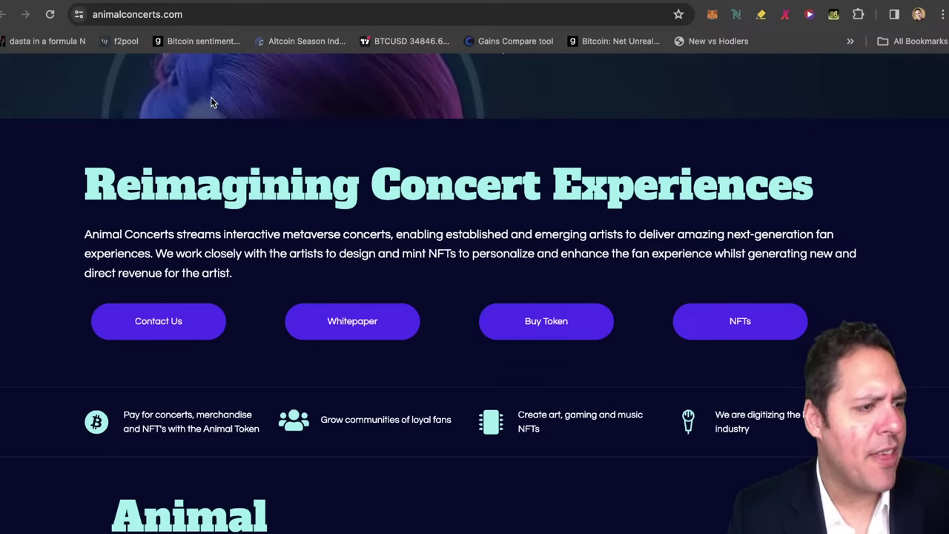
scroll(633, 230, "down", 5)
scroll(632, 230, "down", 15)
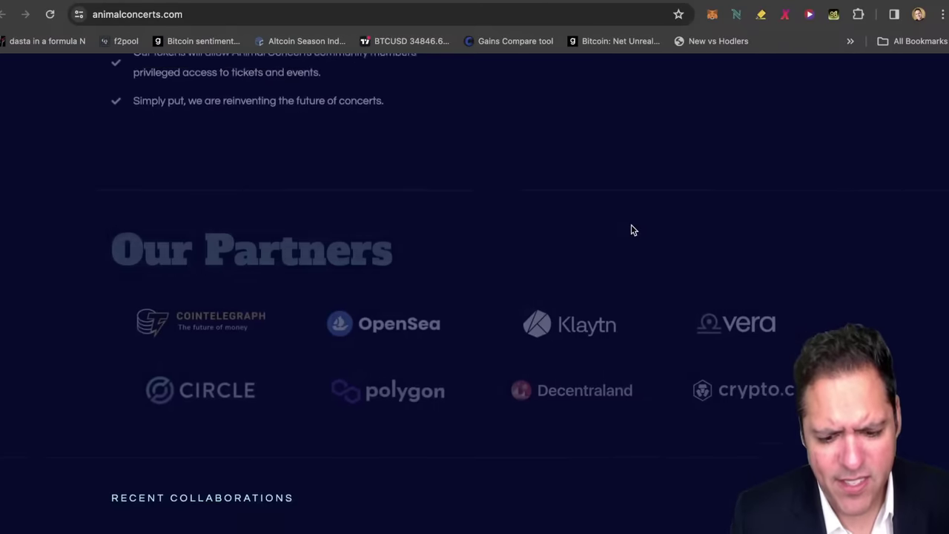
scroll(632, 230, "up", 2)
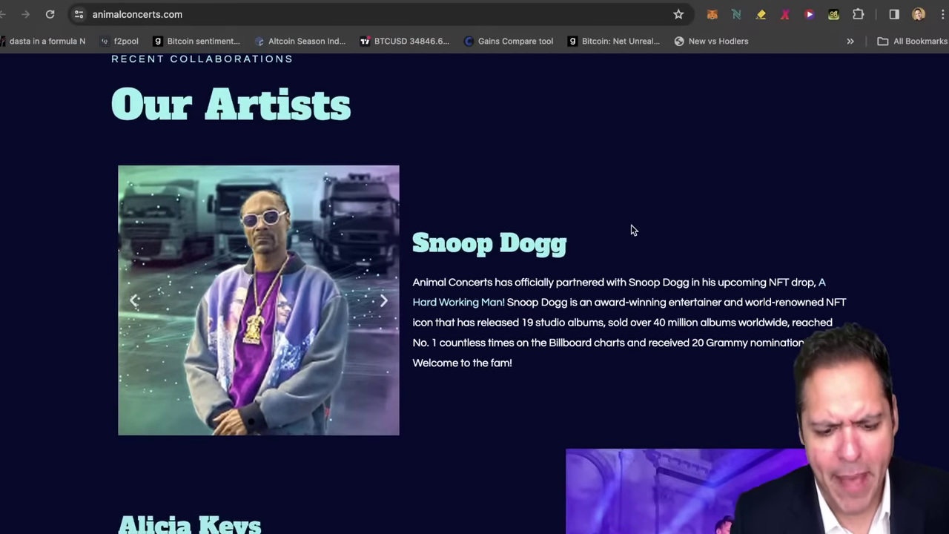